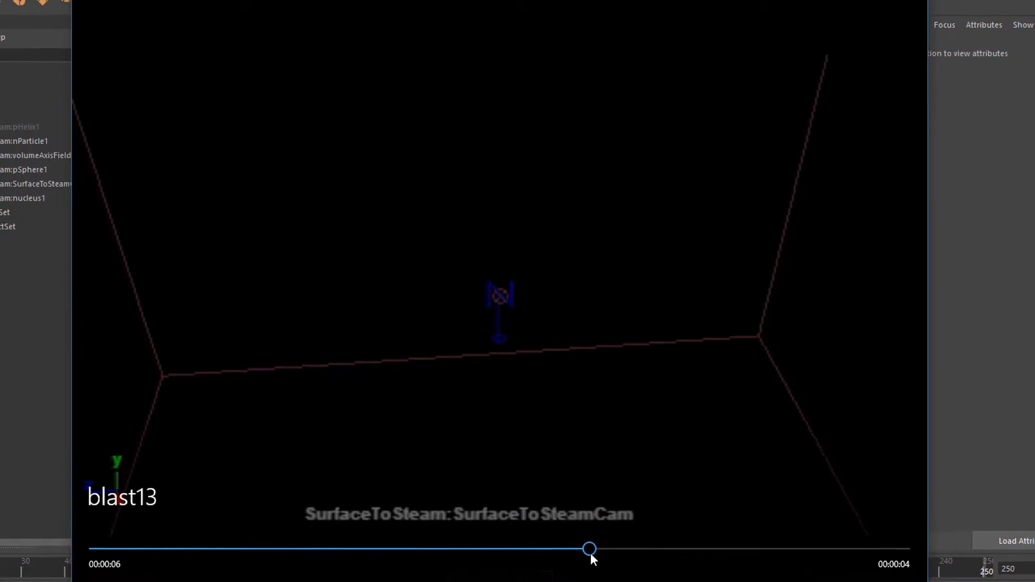
Rewind, scrub and briefly play the blast13 steam playblast, then close the Films & TV player.
drag(590, 554, 67, 580)
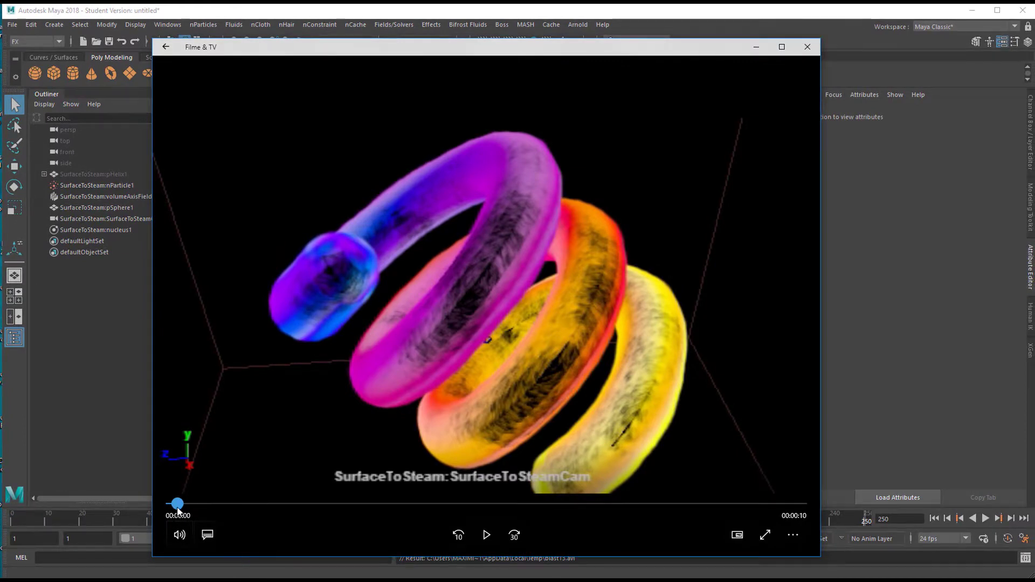
drag(180, 509, 190, 510)
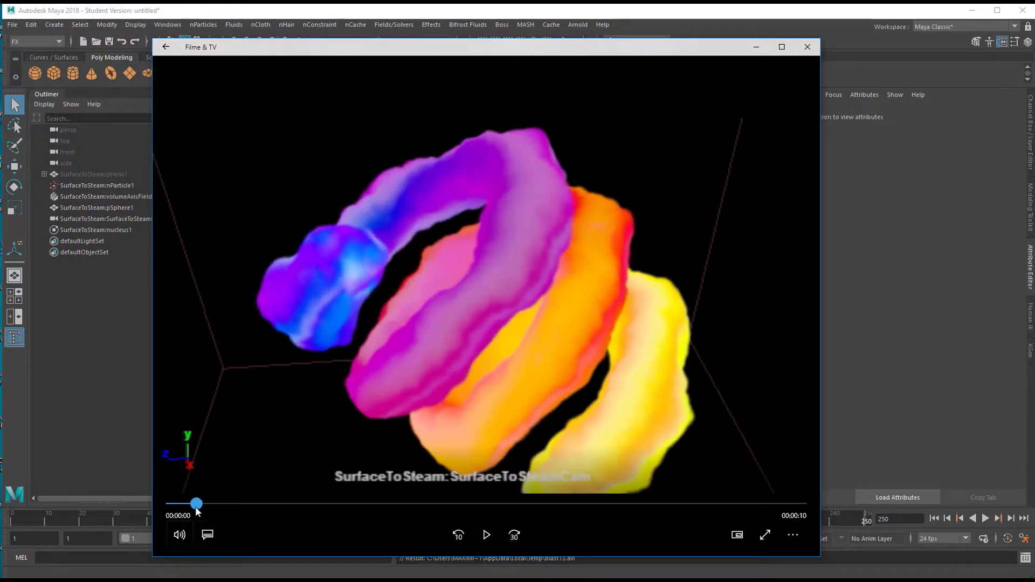
drag(196, 509, 168, 531)
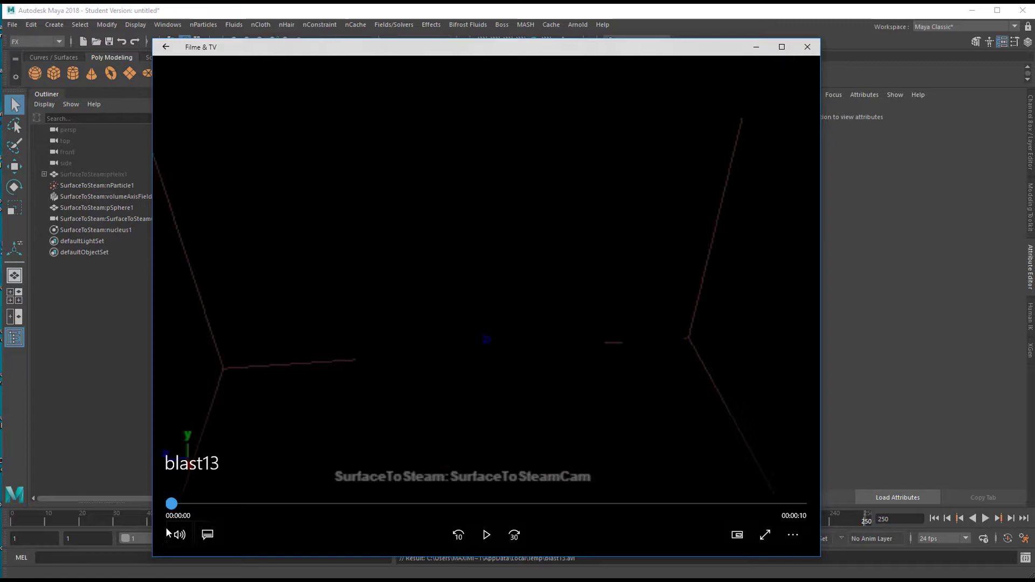
click(487, 536)
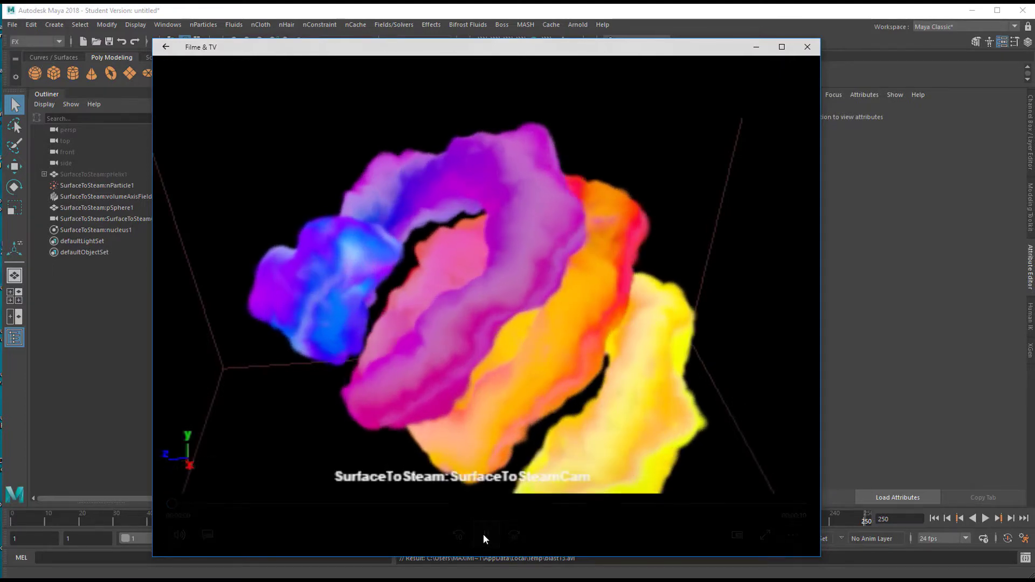
click(487, 536)
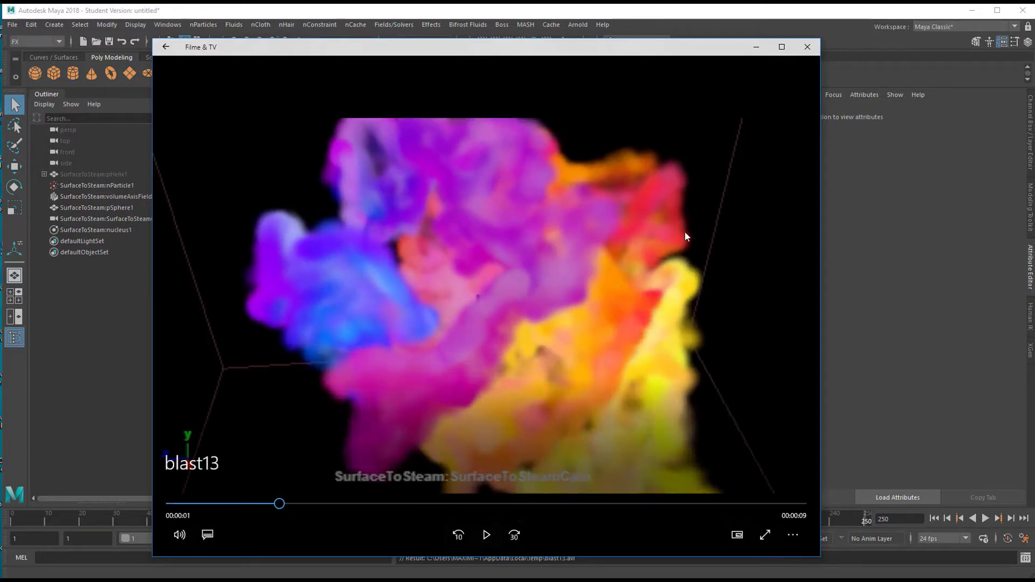
click(808, 48)
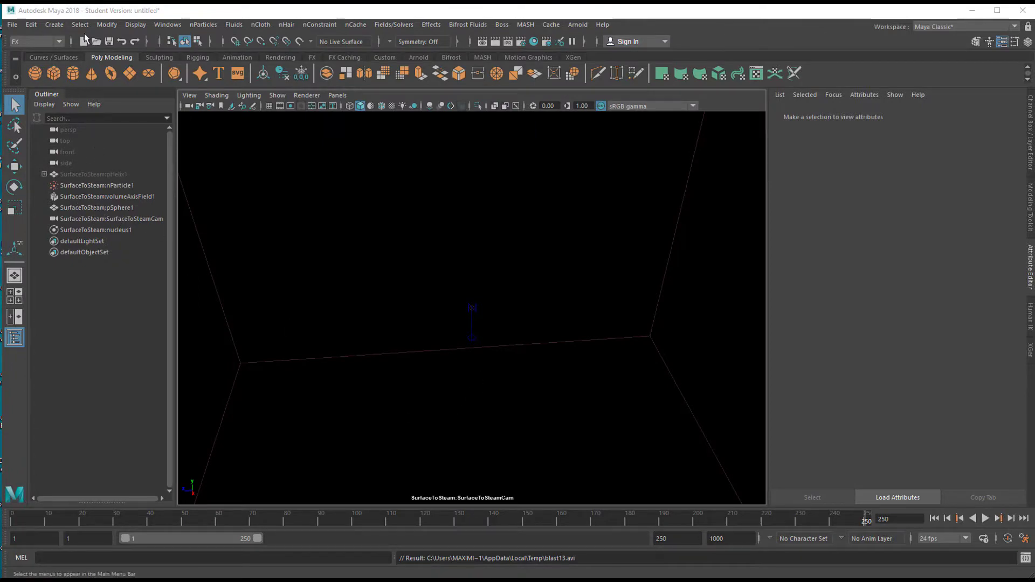
Open the Content Browser of example scene files from Windows > General Editors.
click(167, 24)
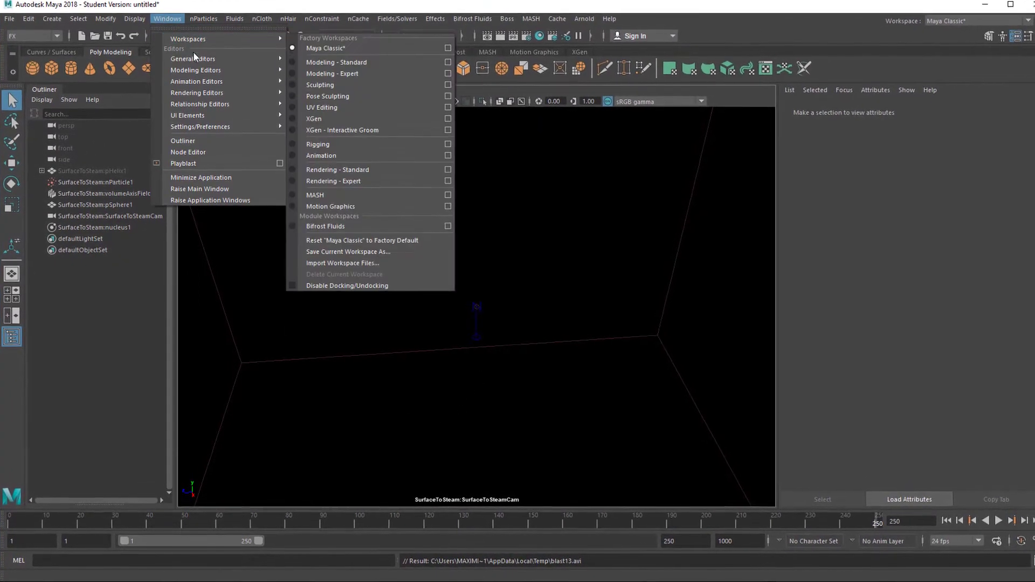
mouse_move(198, 56)
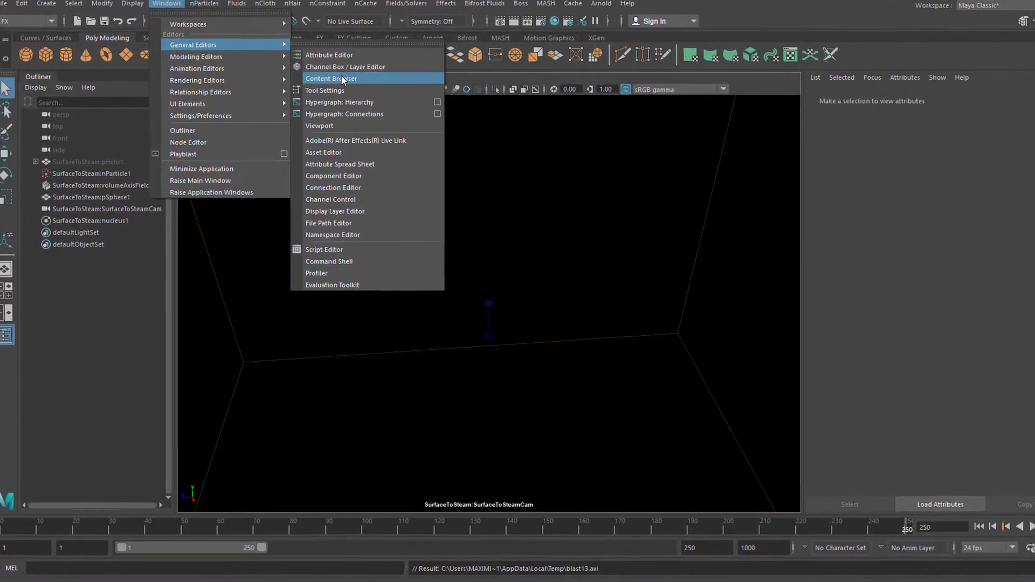
click(341, 78)
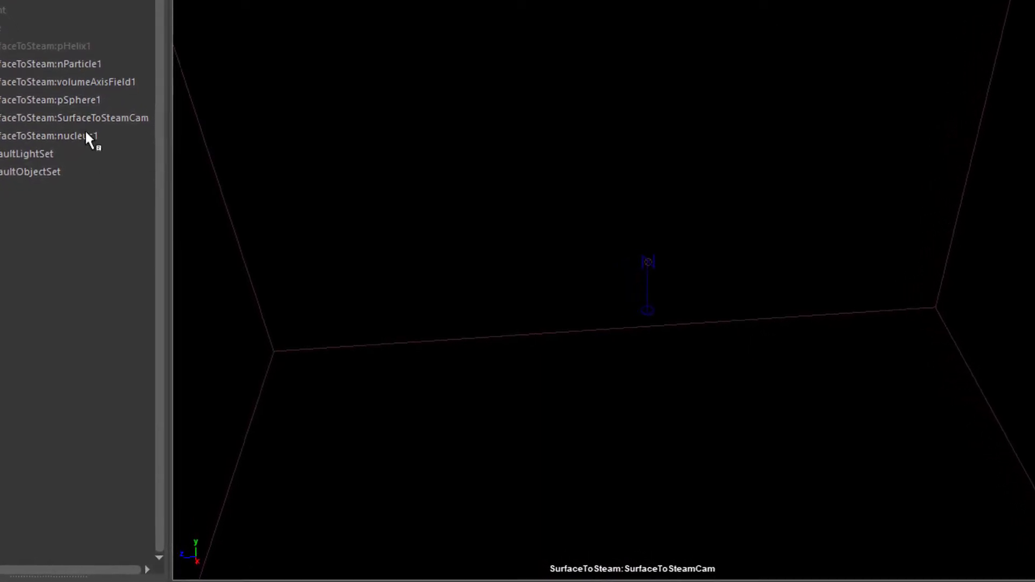
Inspect pSphere1, nParticle1 and the SurfaceToSteamCam camera, ending with volumeAxisField1 selected.
click(72, 98)
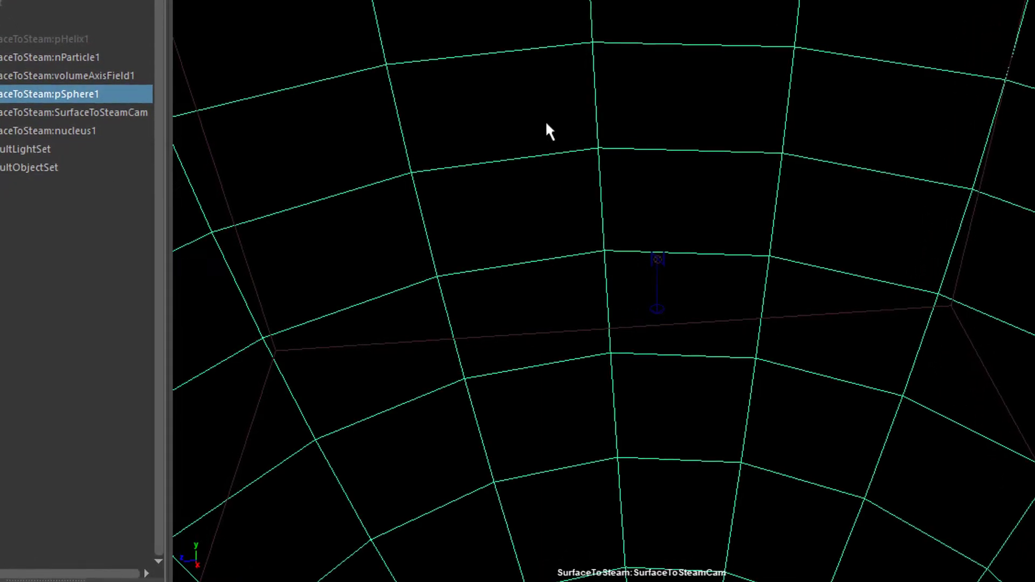
click(71, 74)
click(66, 57)
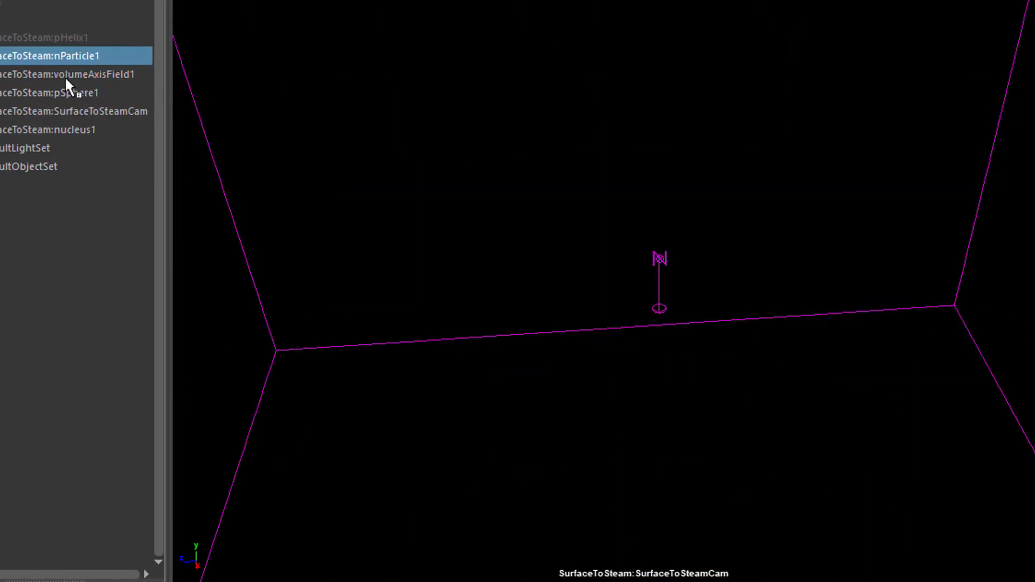
click(65, 76)
click(64, 93)
click(69, 113)
click(78, 75)
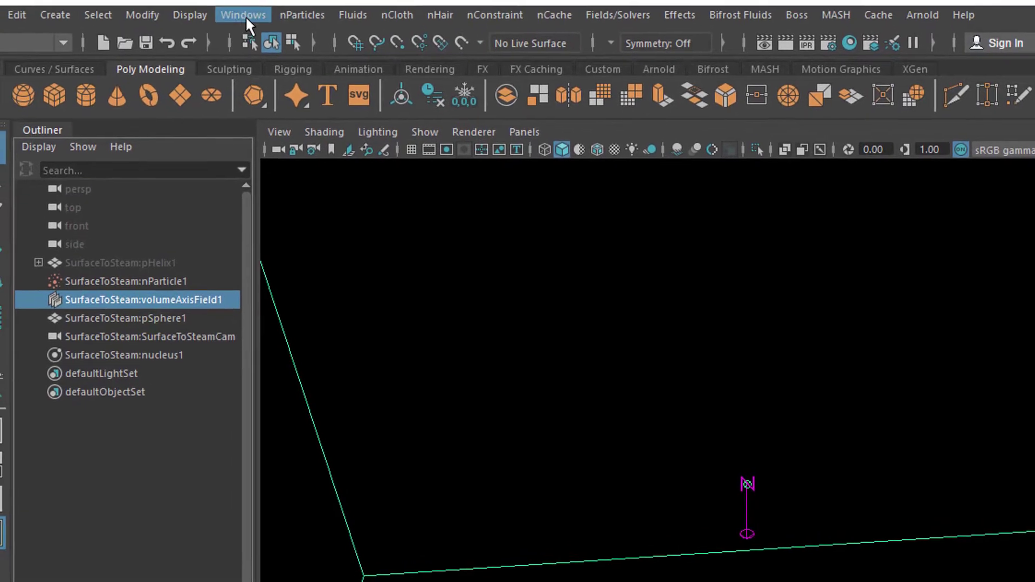
Open the Hypergraph connections graph for the field and move its window lower.
click(248, 23)
mouse_move(342, 95)
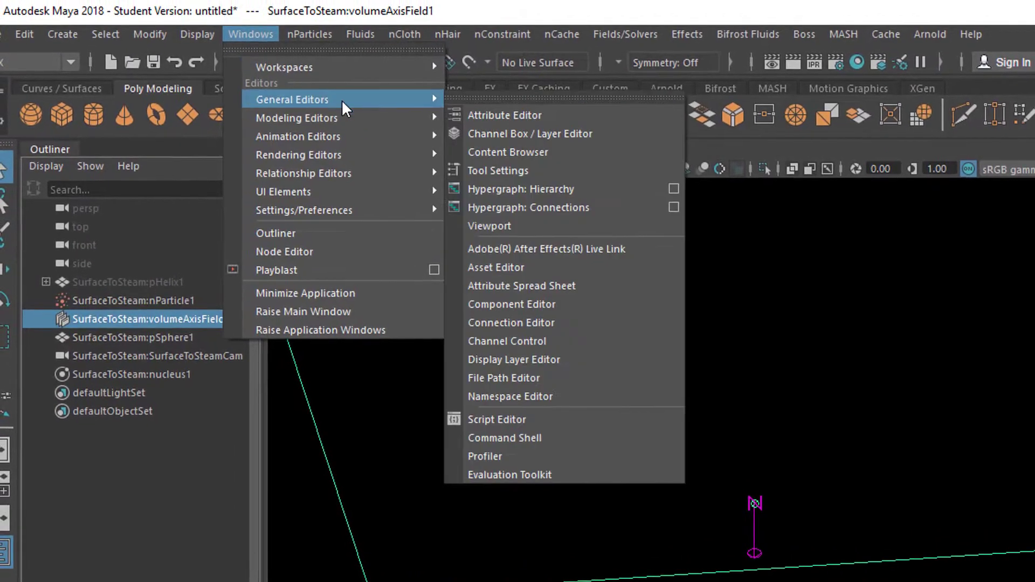
click(589, 209)
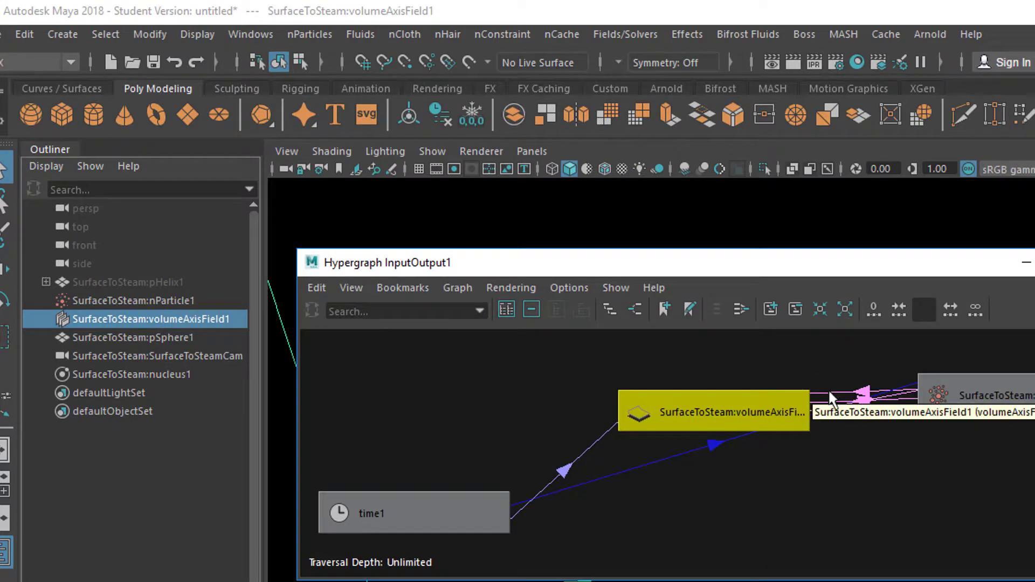
drag(805, 273, 809, 331)
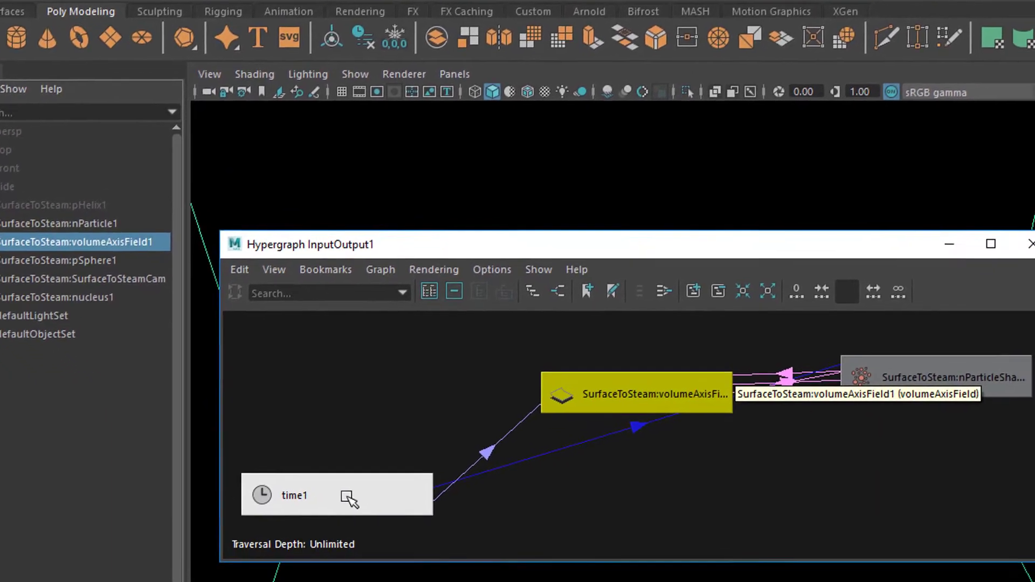
Spread out the time1, volumeAxisField and nParticleShape nodes in the graph.
click(378, 550)
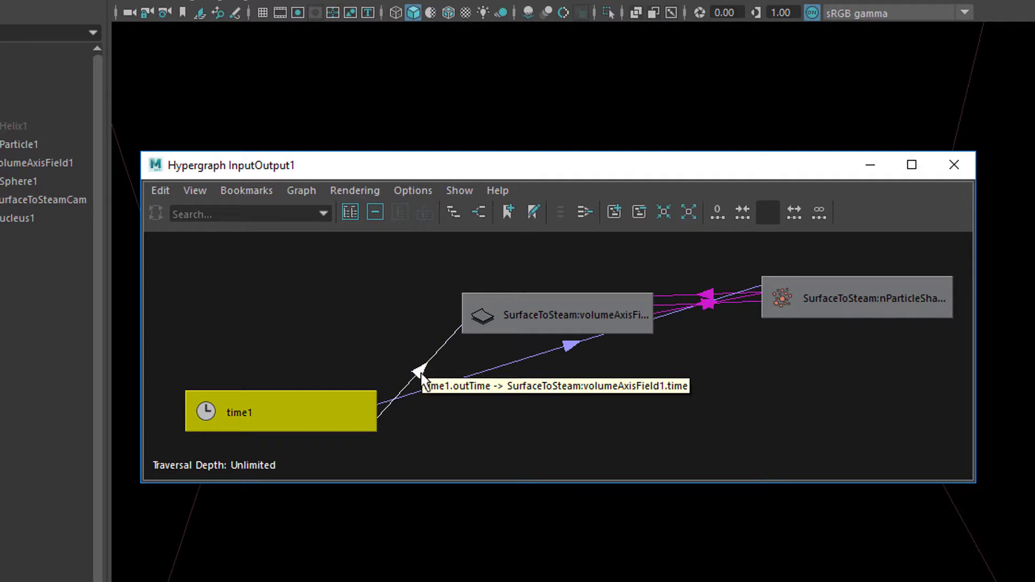
drag(536, 328, 422, 282)
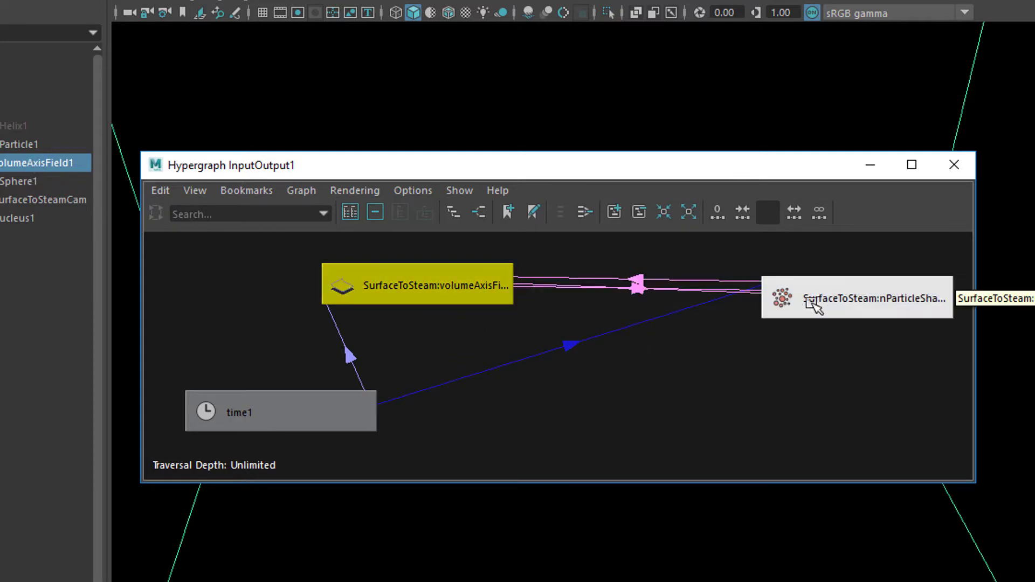
drag(840, 307, 839, 413)
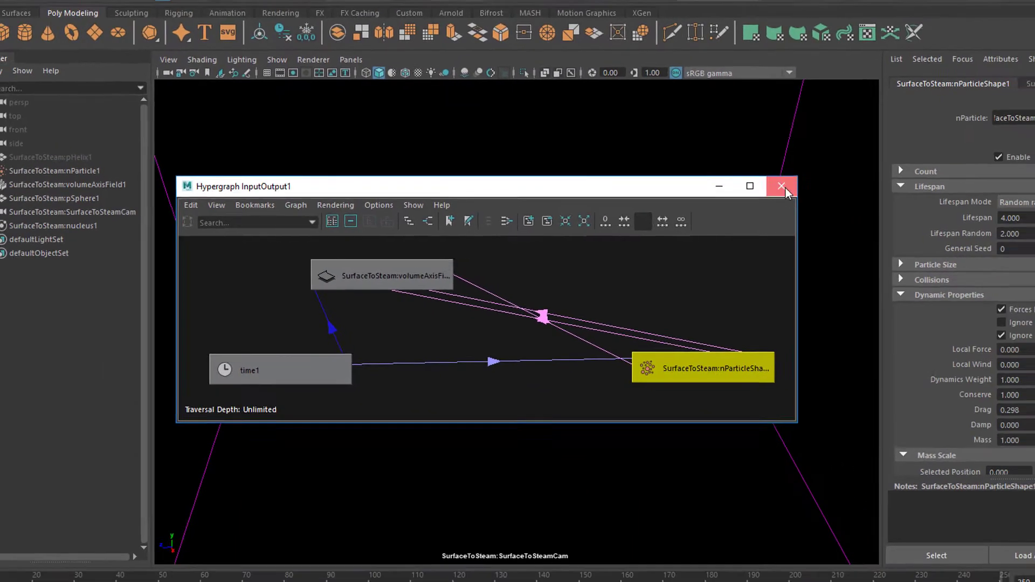
Close the Hypergraph, view the nParticle1, volumeAxisField1, pSphere1 and camera attributes, then deselect everything.
click(784, 188)
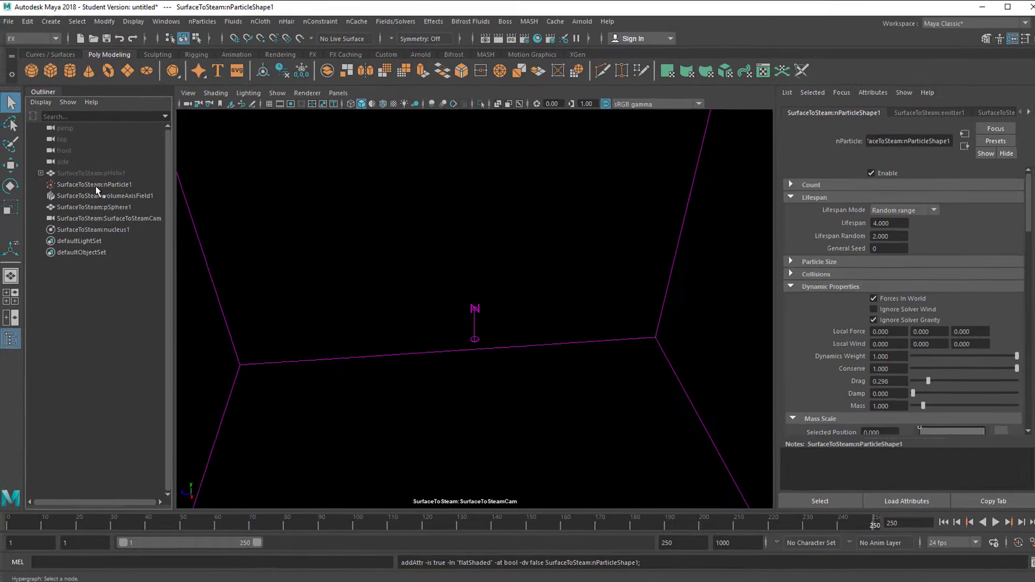
click(96, 186)
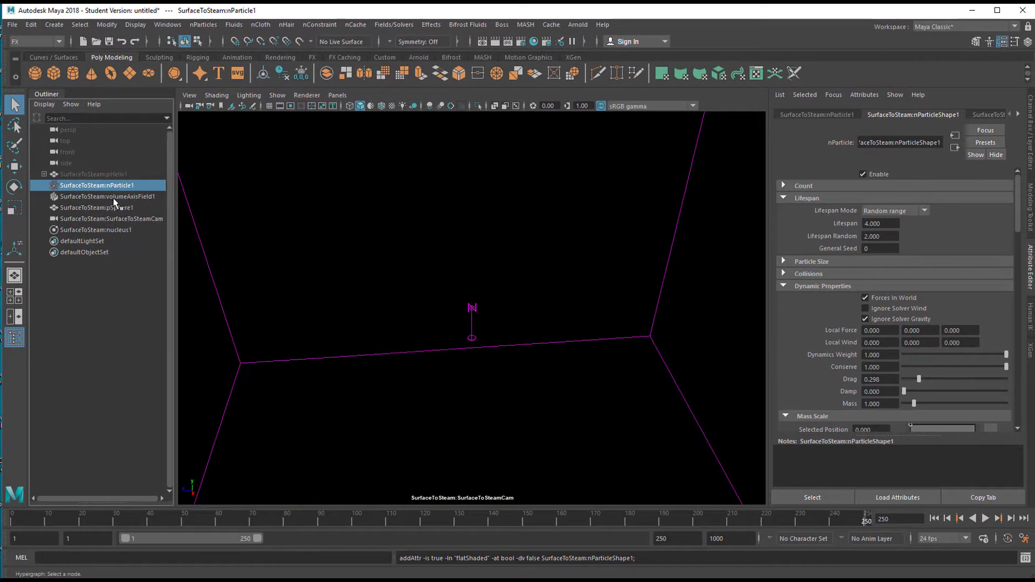
click(114, 197)
click(109, 209)
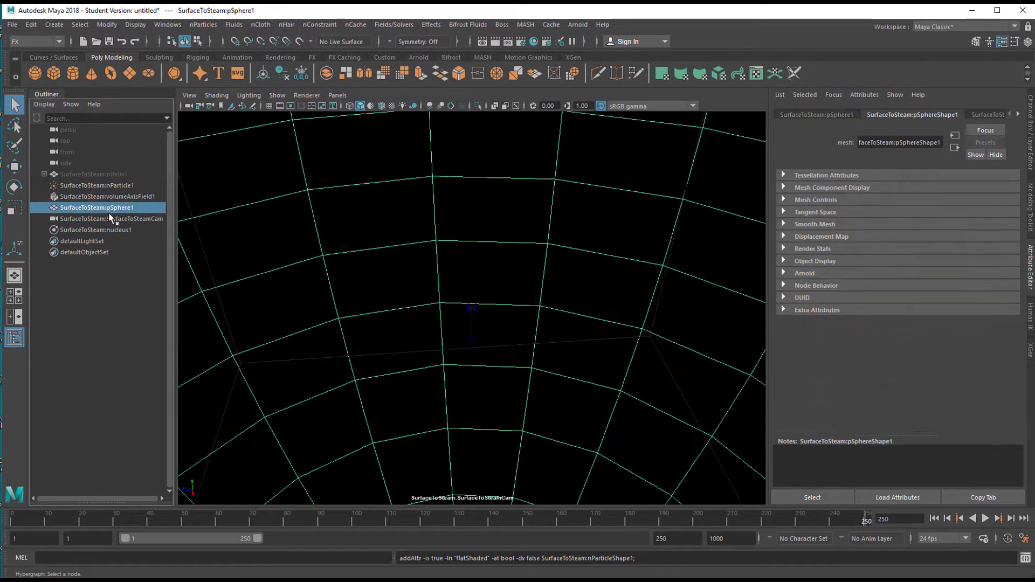
click(115, 219)
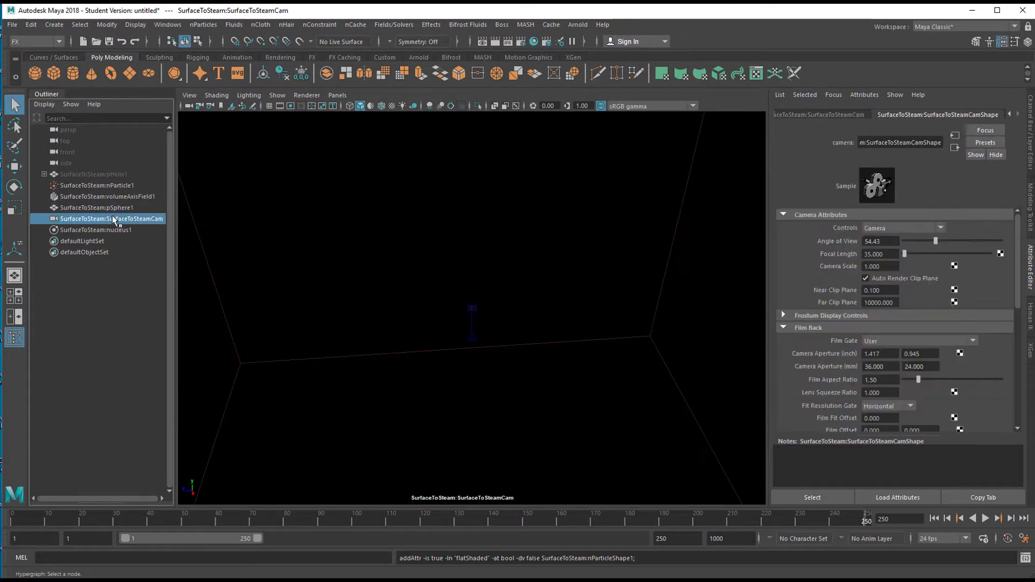
click(115, 210)
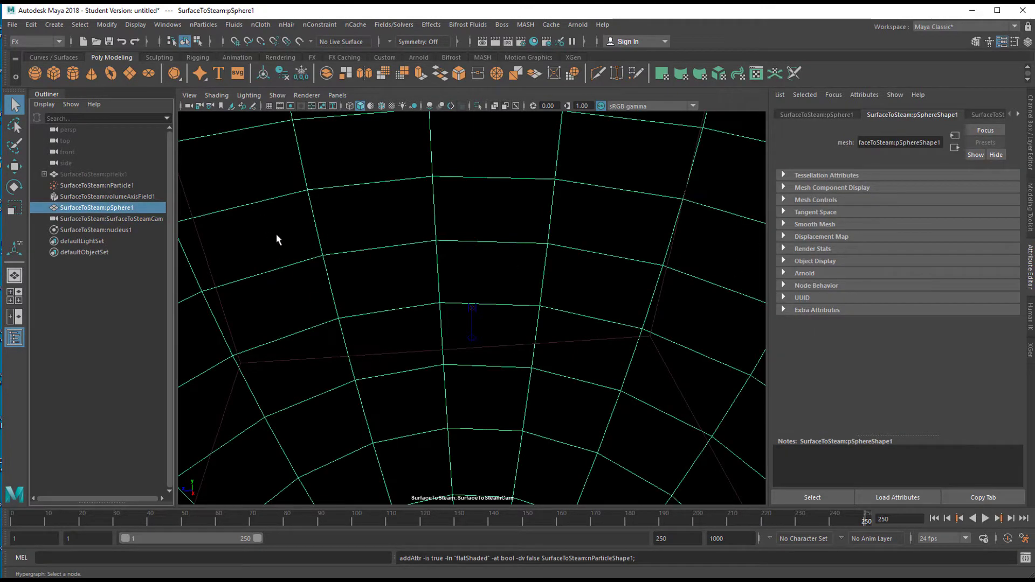
click(475, 330)
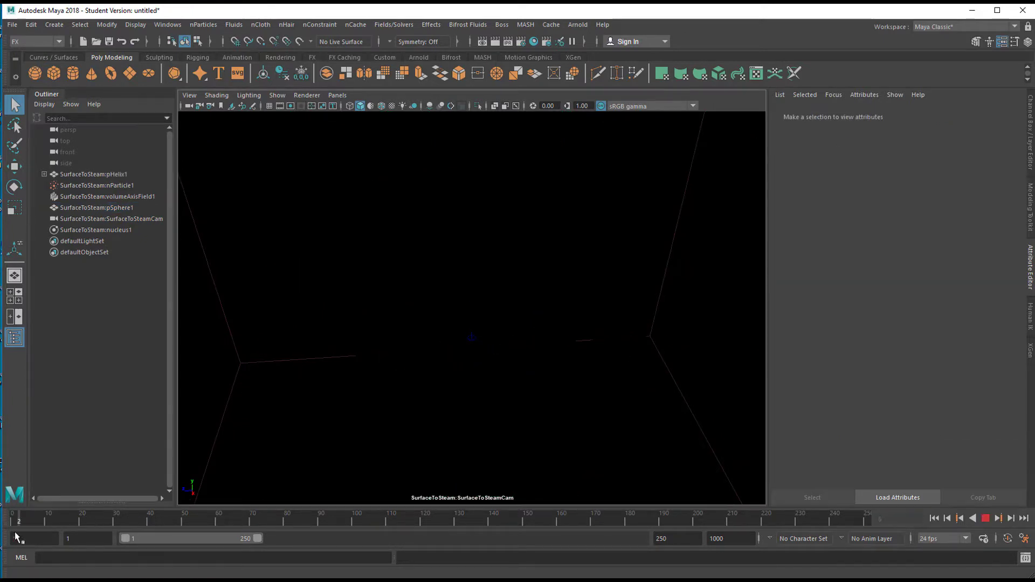
Select pHelix1 and step between frames 4 and 8 to see when the helix disappears.
click(474, 296)
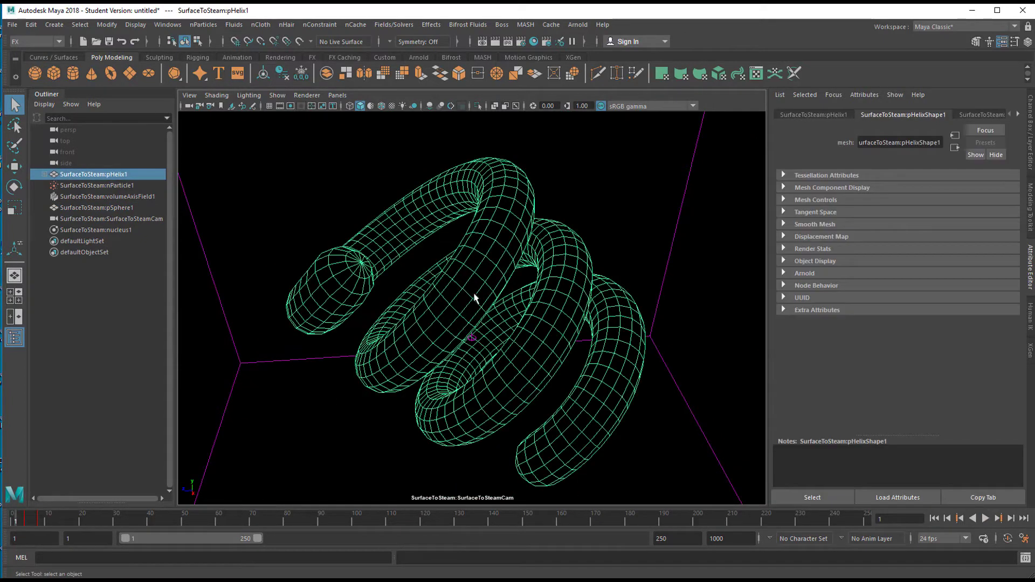
click(999, 519)
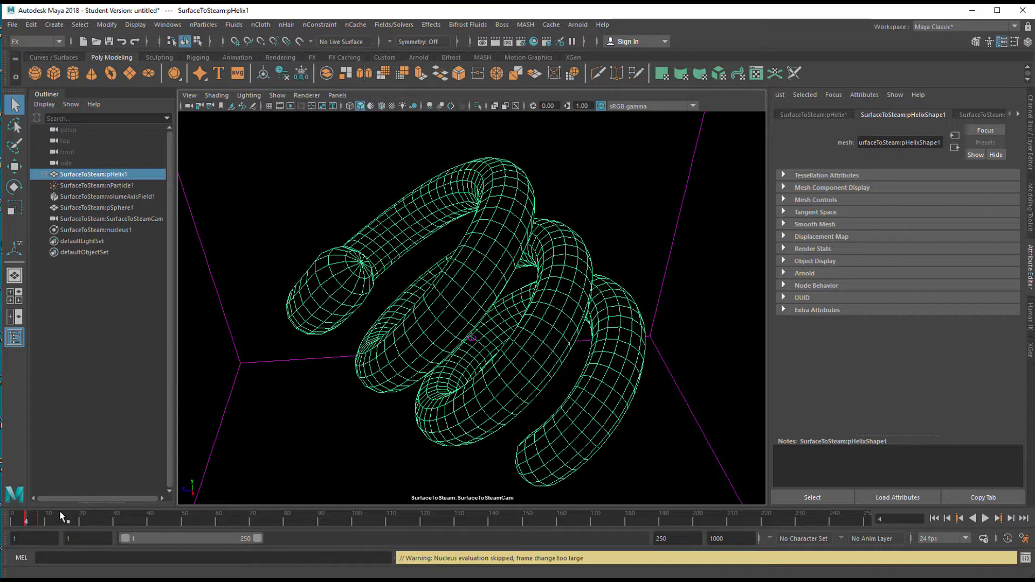
click(998, 519)
click(999, 519)
click(999, 519)
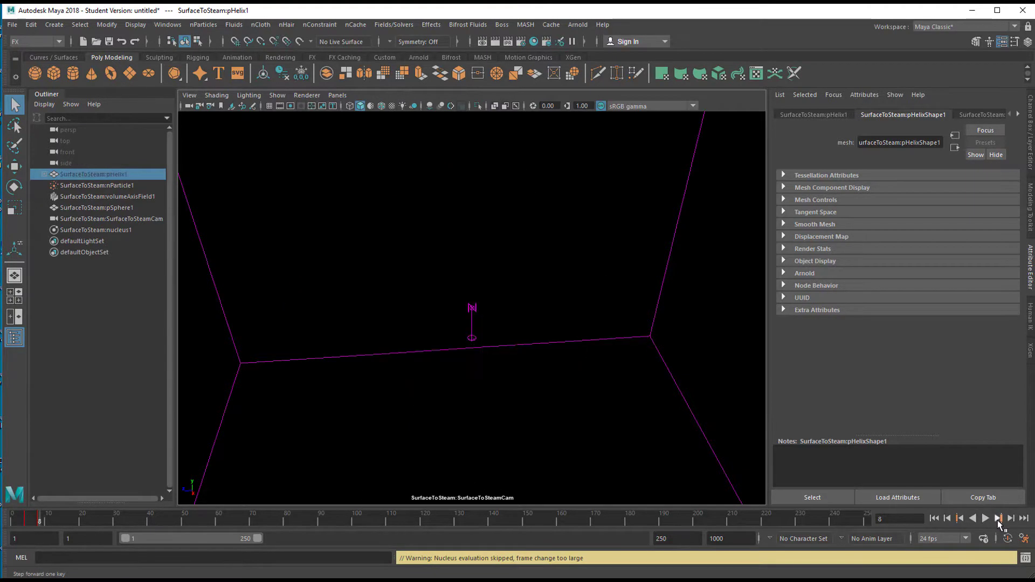
click(960, 519)
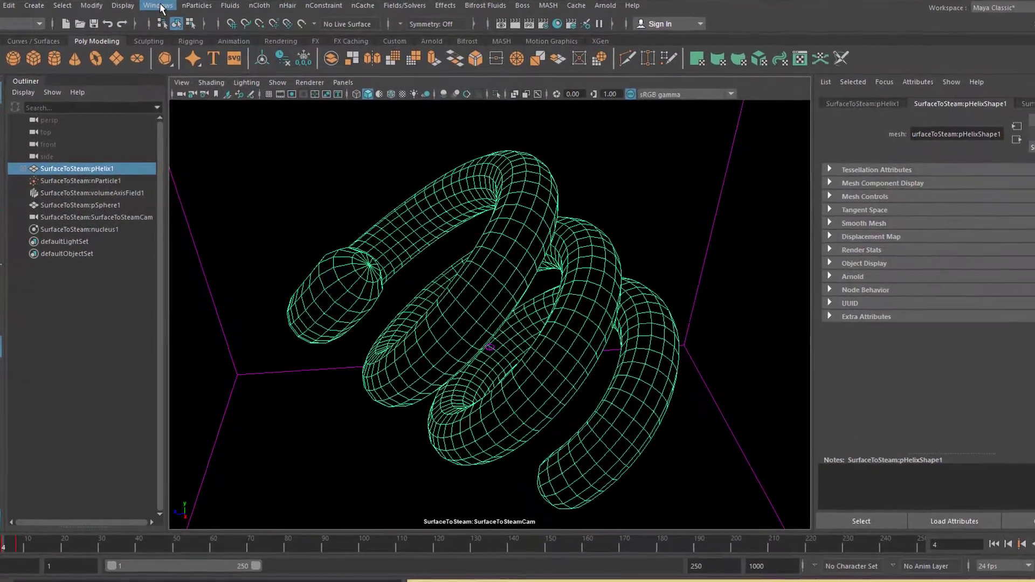
Open the Graph Editor and display the pHelix1 Visibility curve.
click(157, 9)
mouse_move(197, 63)
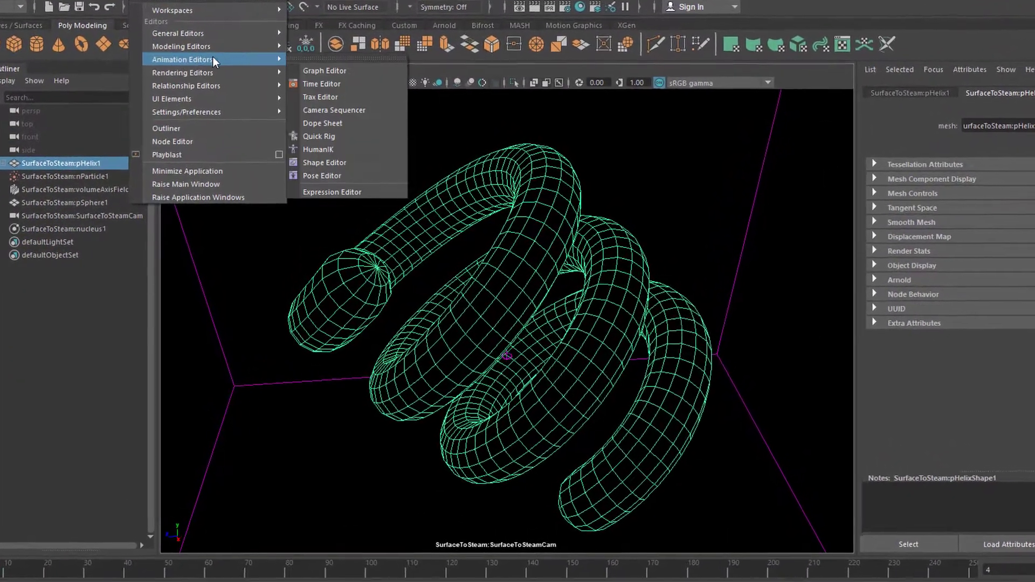
click(323, 64)
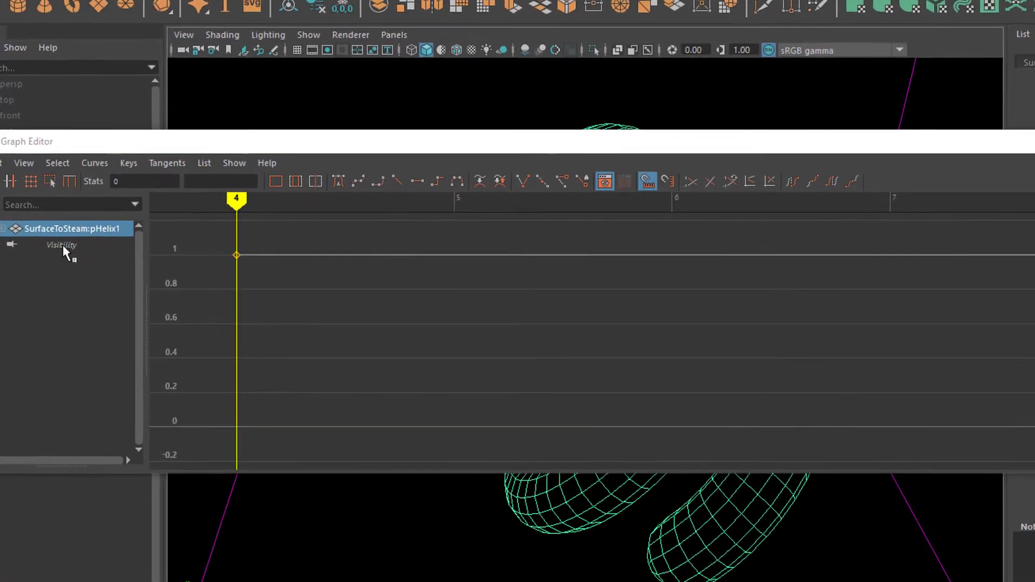
click(59, 245)
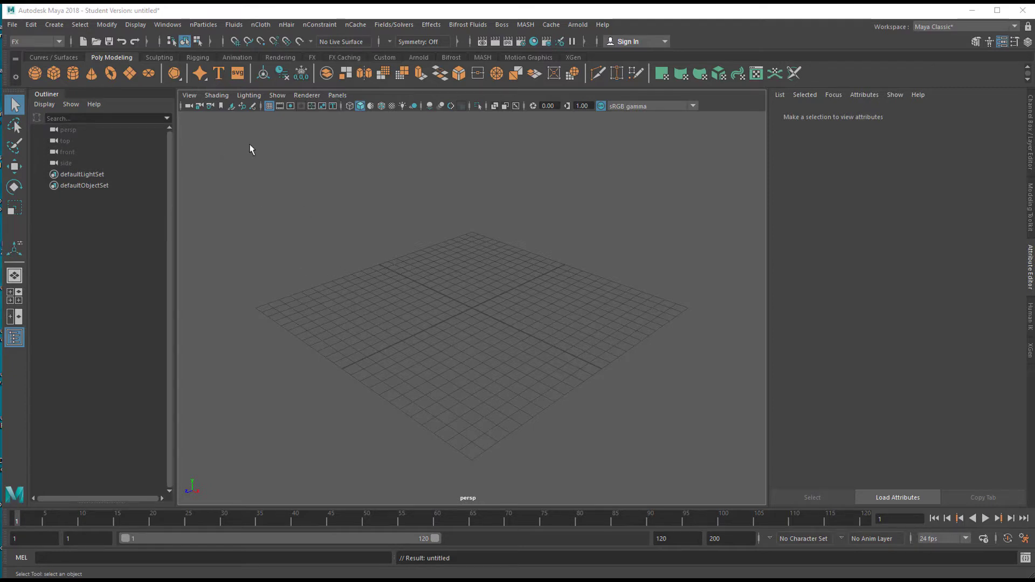
Create a polygon cube, frame it and select its top face in face mode.
click(55, 75)
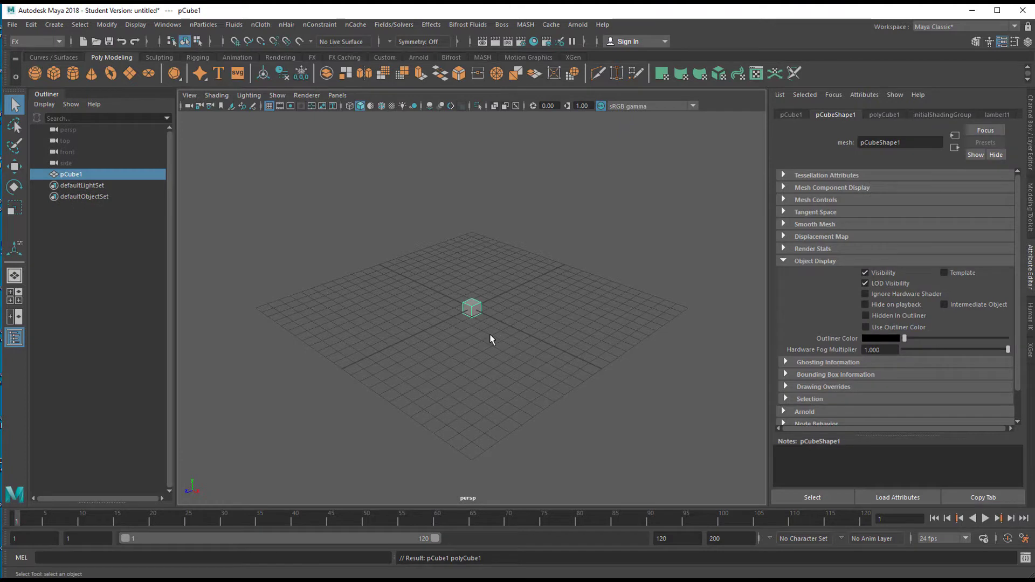
key(f)
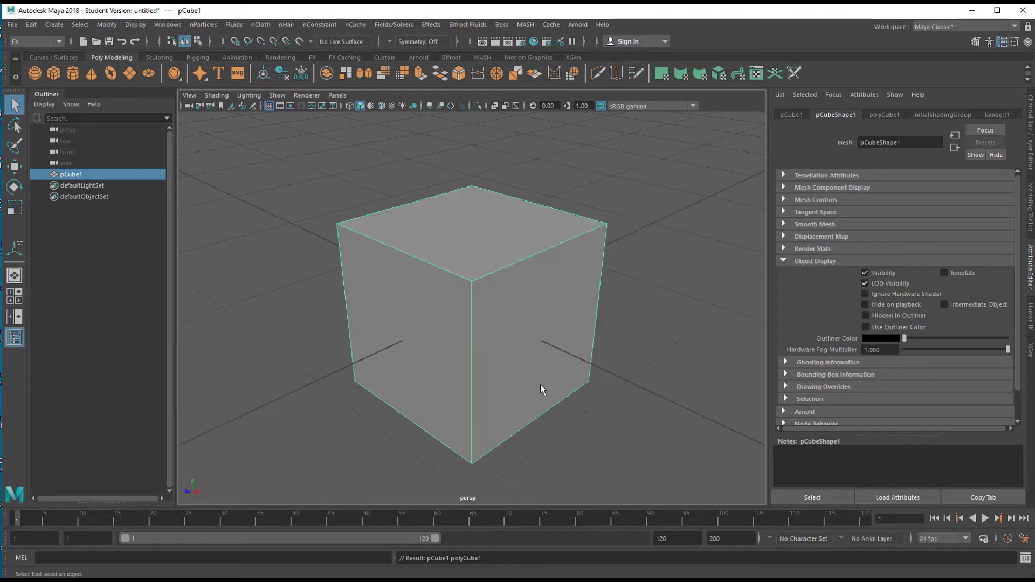
alt+drag(541, 385, 570, 399)
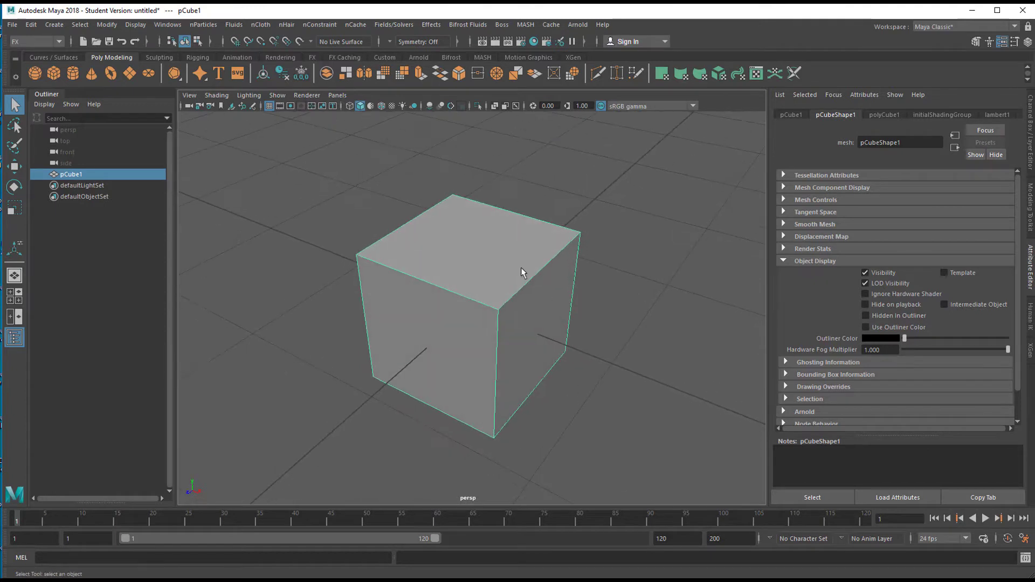
right_click(475, 253)
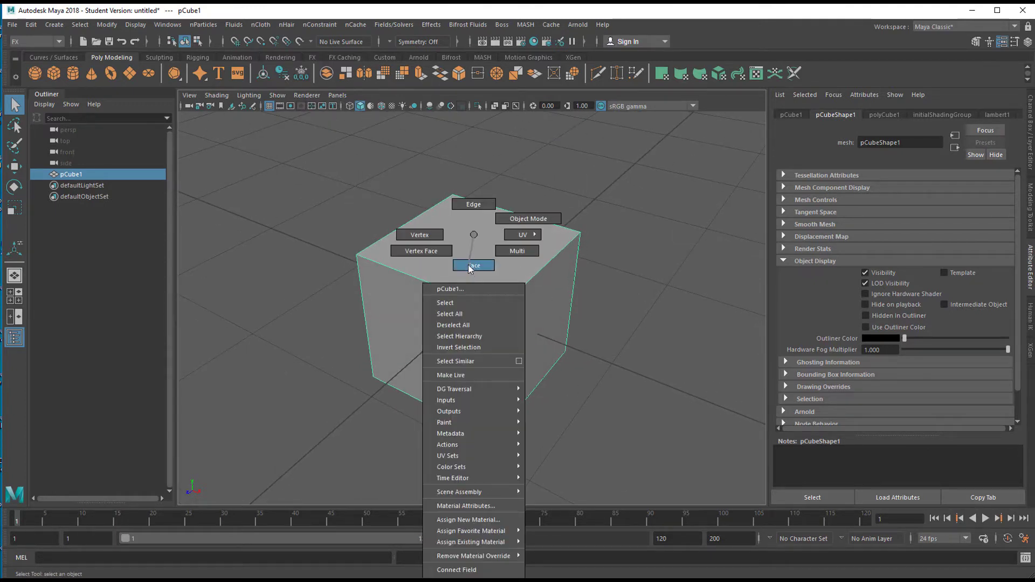
click(478, 261)
click(478, 252)
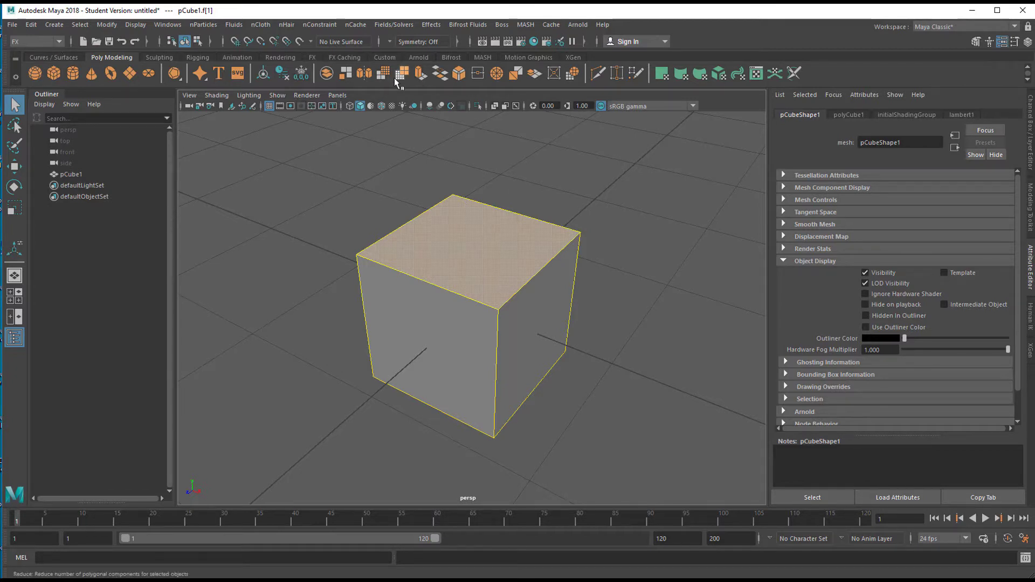
Extrude the cube's top face upward and squeeze it into a peaked roof ridge.
click(421, 77)
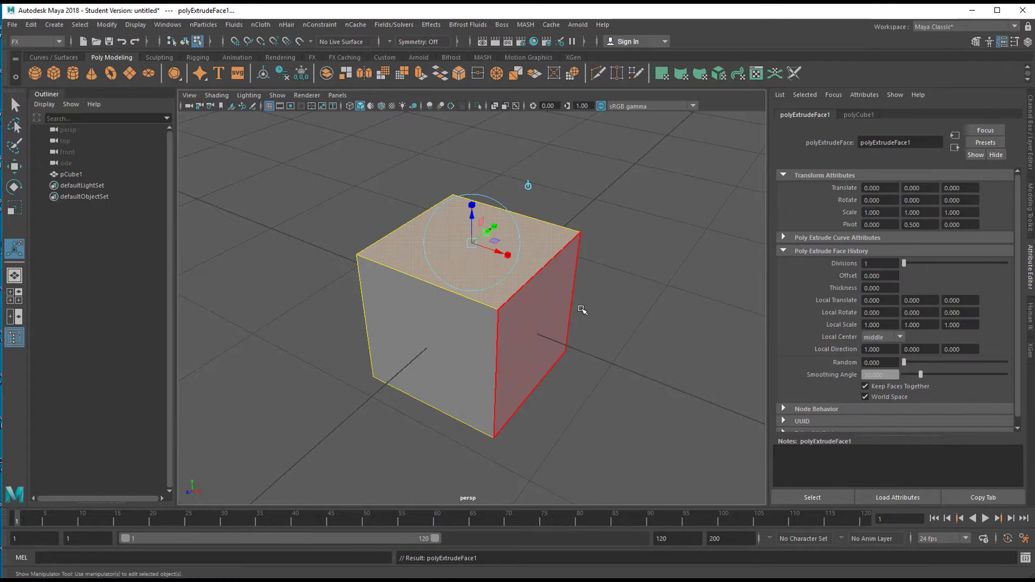
scroll(582, 307, down, 4)
alt+middle_drag(437, 353, 426, 391)
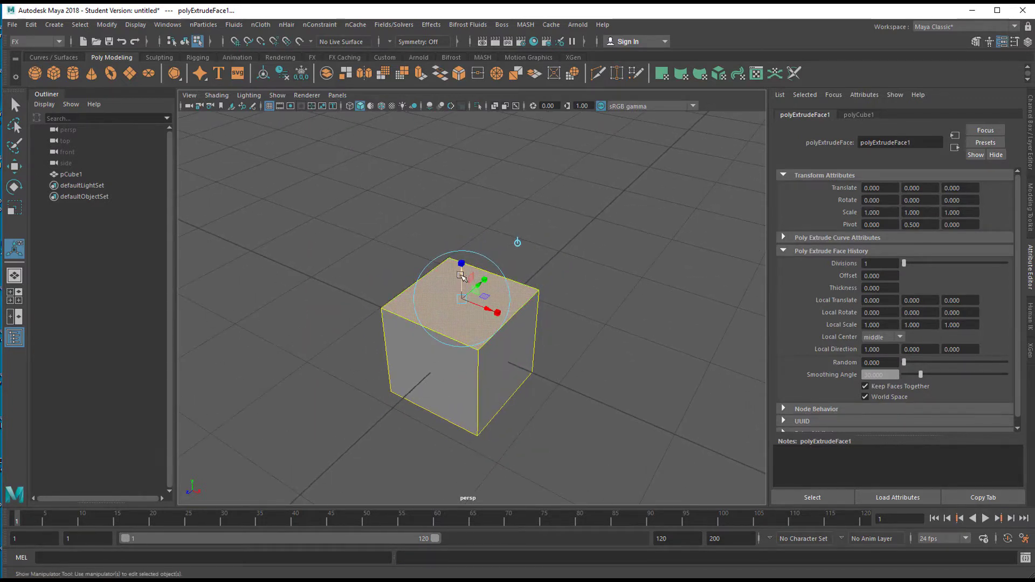
drag(462, 277, 463, 235)
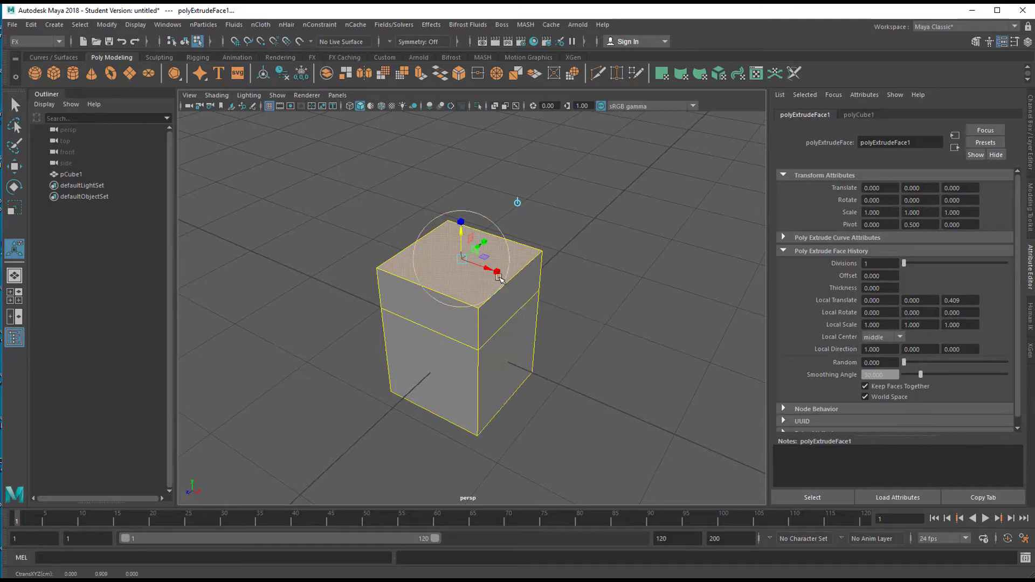
drag(500, 278, 458, 282)
alt+drag(538, 381, 484, 348)
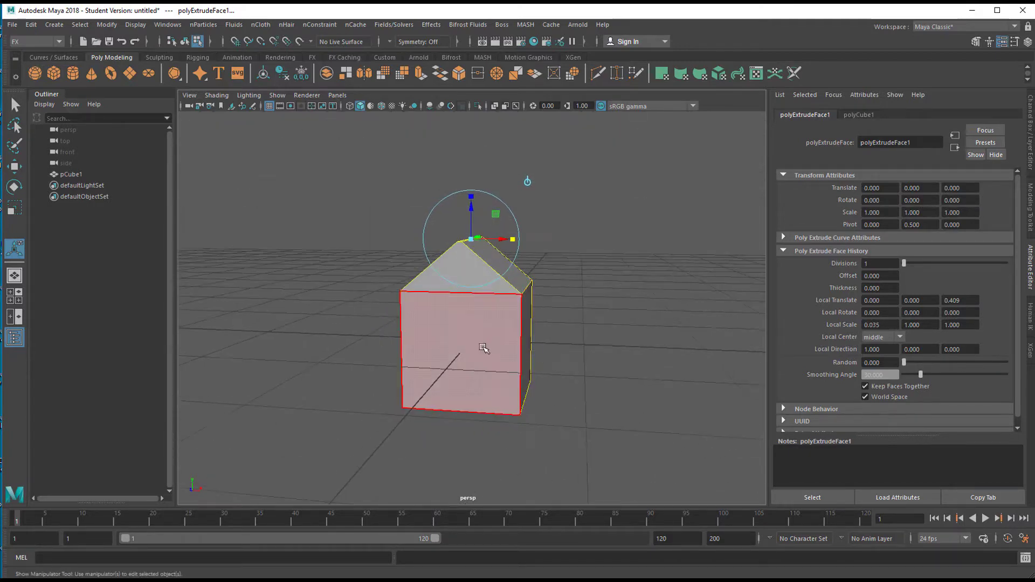
Scale the house up uniformly to 1.75 and raise it above the grid.
right_drag(487, 332, 519, 221)
alt+drag(552, 387, 515, 357)
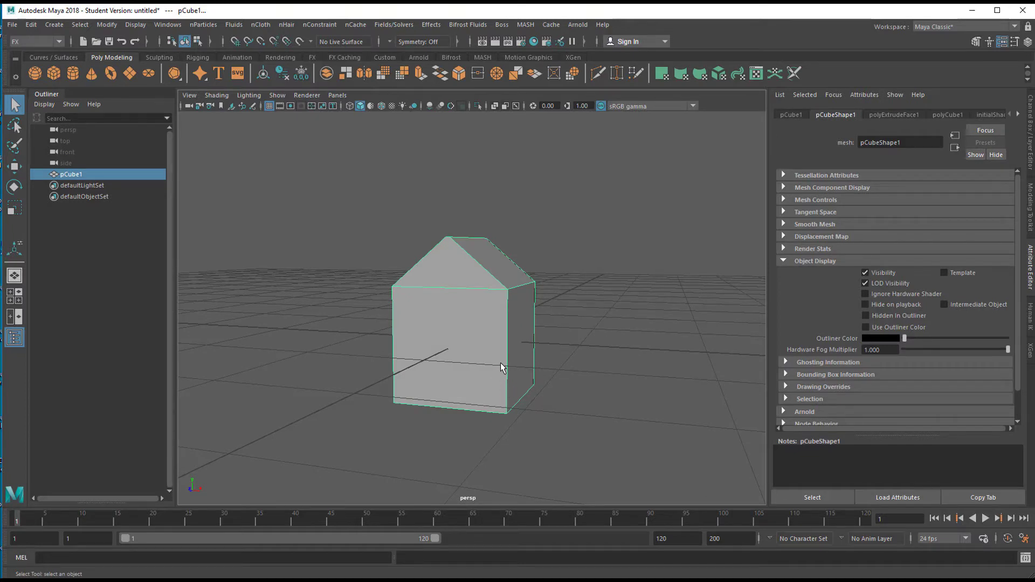
key(r)
drag(468, 341, 556, 366)
key(w)
drag(468, 295, 516, 202)
alt+right_drag(603, 314, 613, 393)
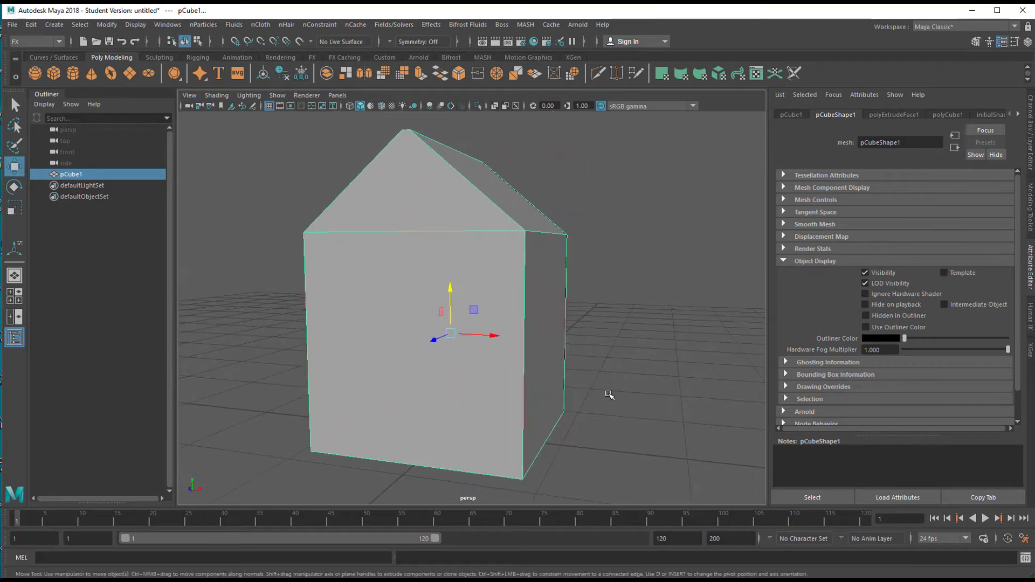
alt+drag(613, 393, 429, 347)
right_drag(389, 298, 409, 523)
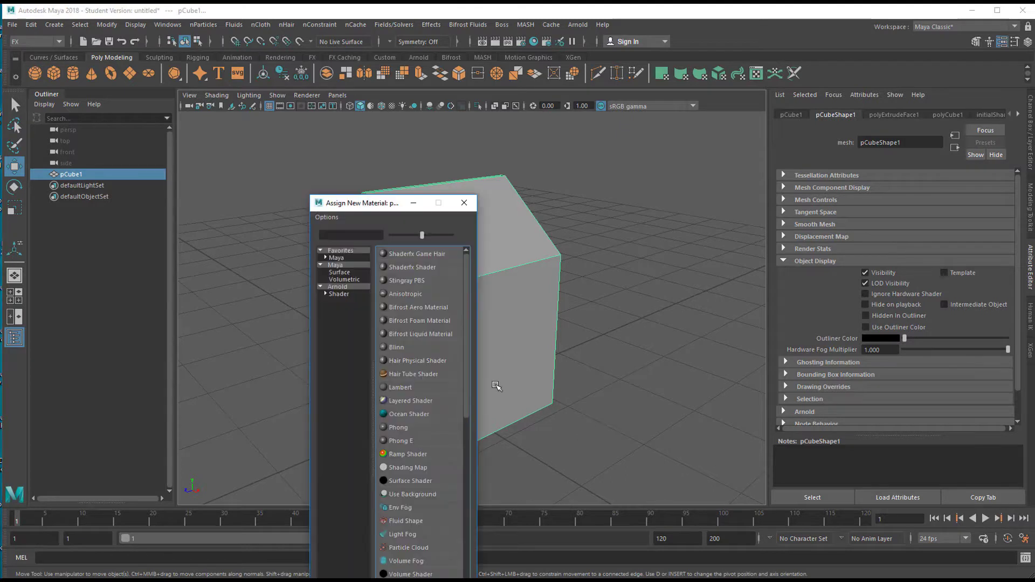
Assign an Arnold aiStandardSurface material to the house.
click(344, 287)
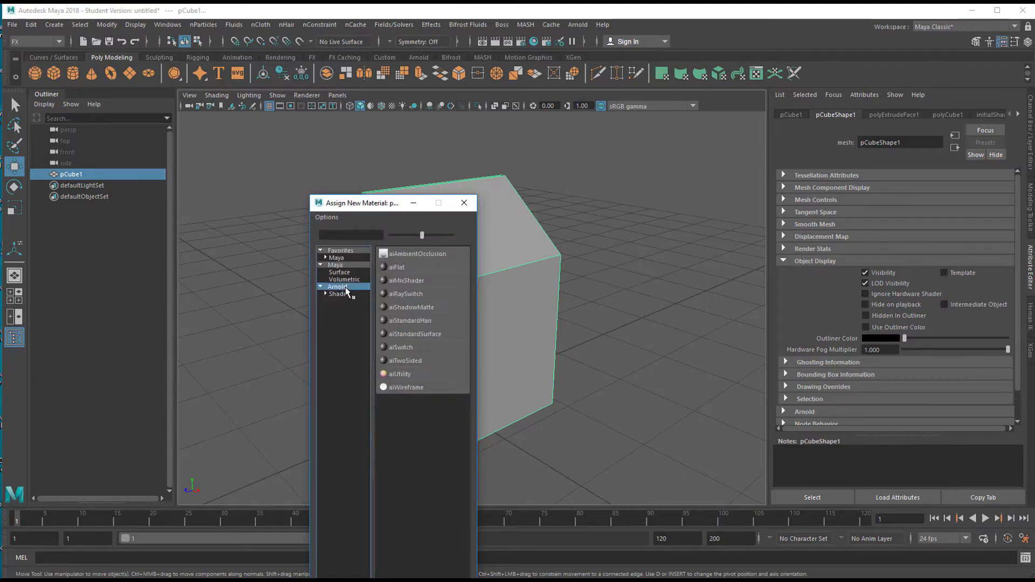
click(420, 335)
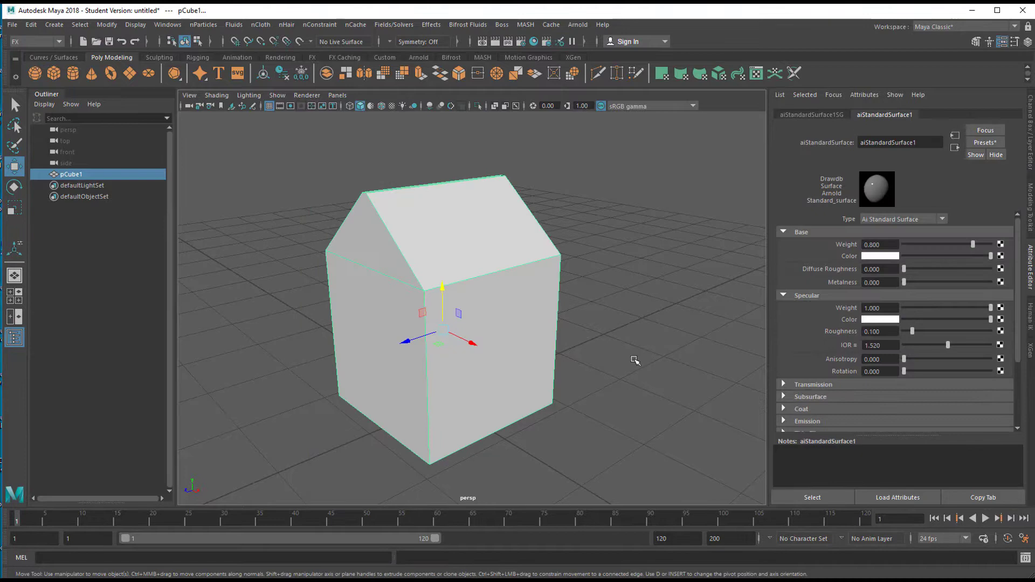
alt+drag(542, 357, 602, 296)
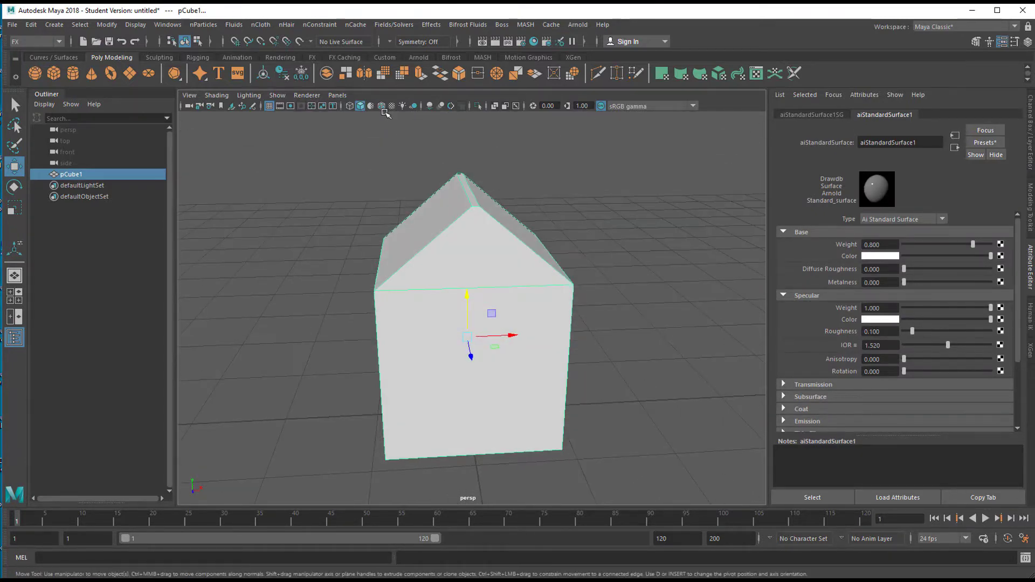
alt+drag(481, 266, 439, 245)
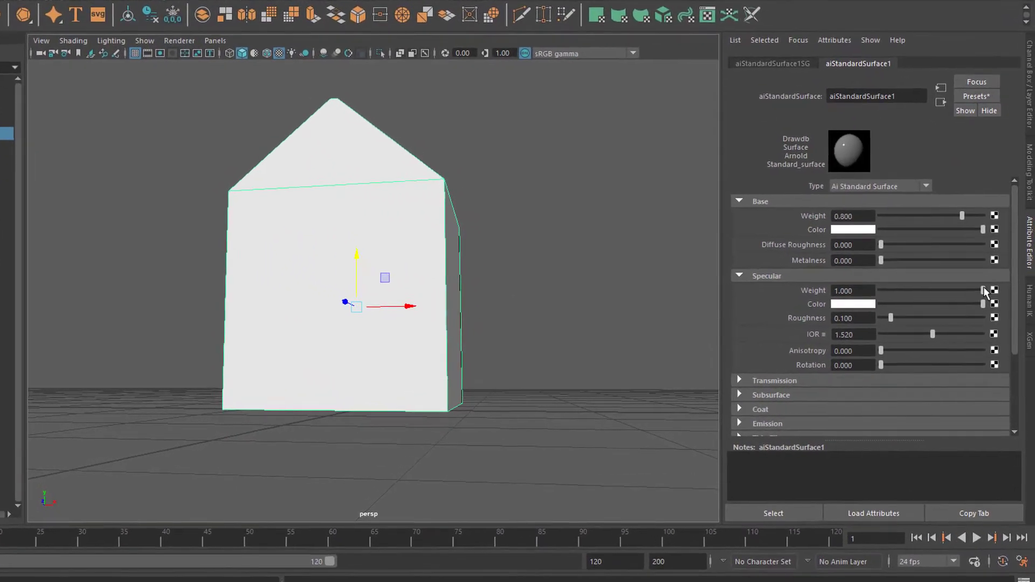
Set Specular Weight to 0 and Transmission Weight to about 0.86.
drag(980, 289, 853, 269)
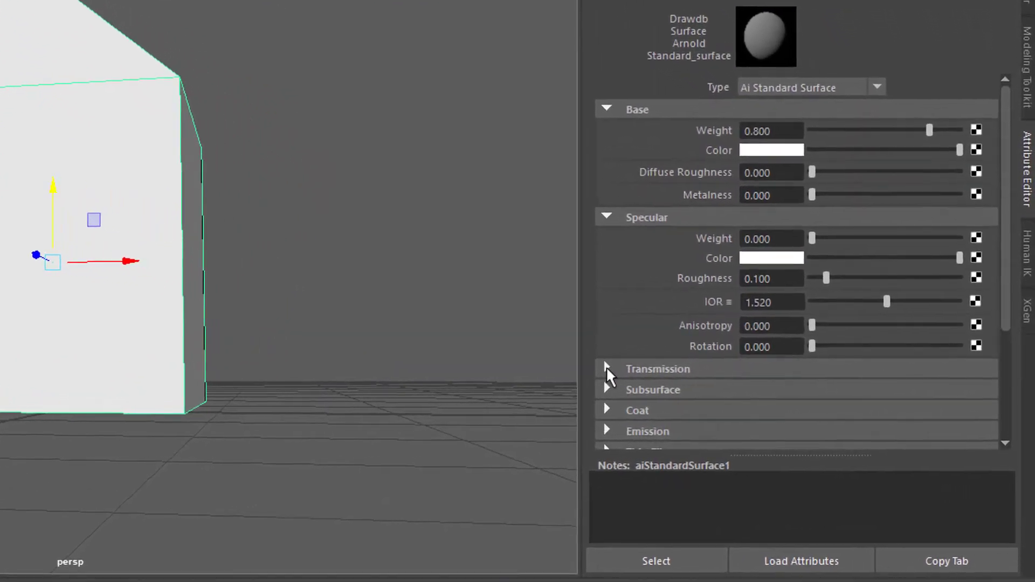
click(636, 371)
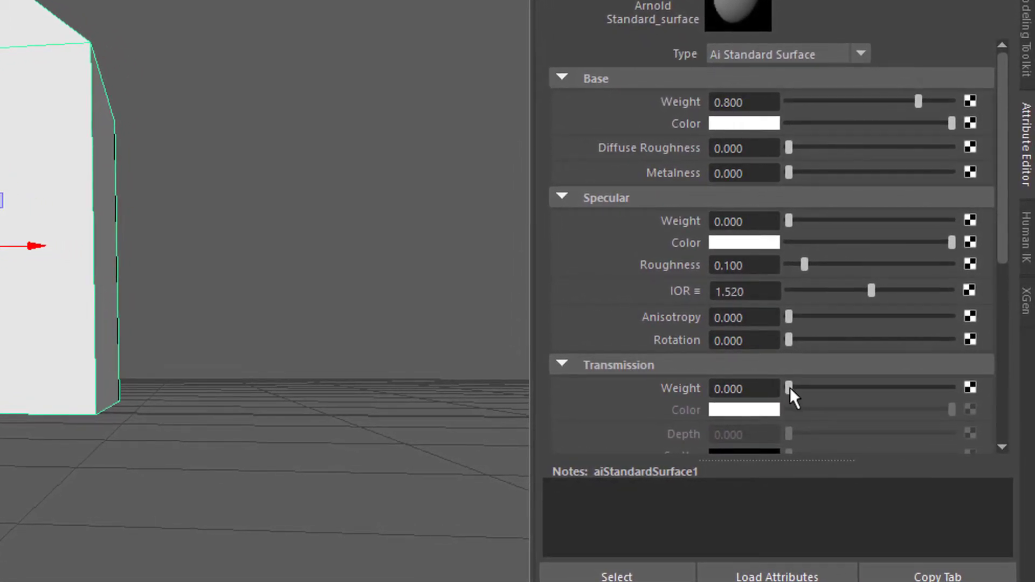
alt+drag(486, 353, 343, 332)
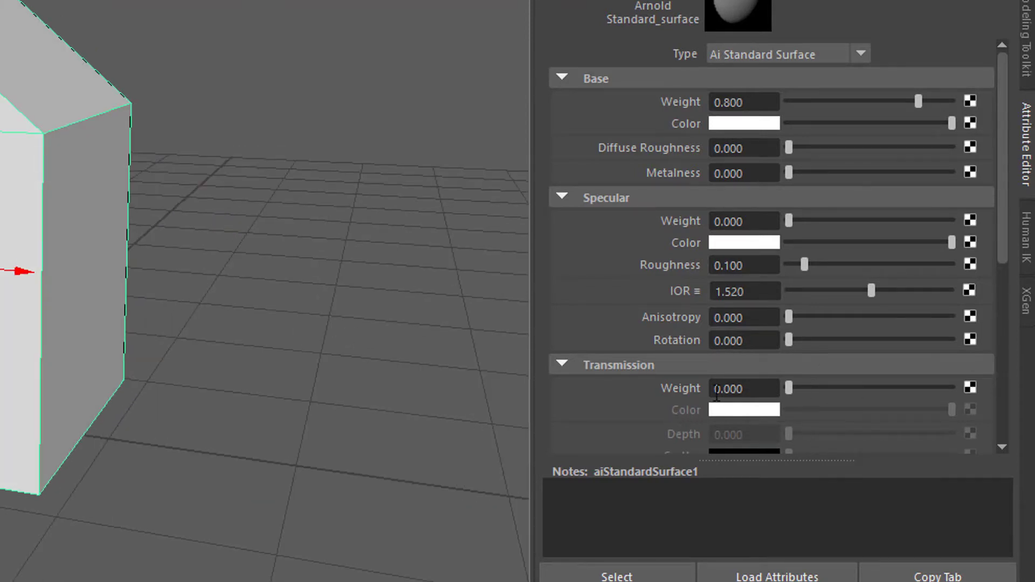
drag(789, 389, 927, 390)
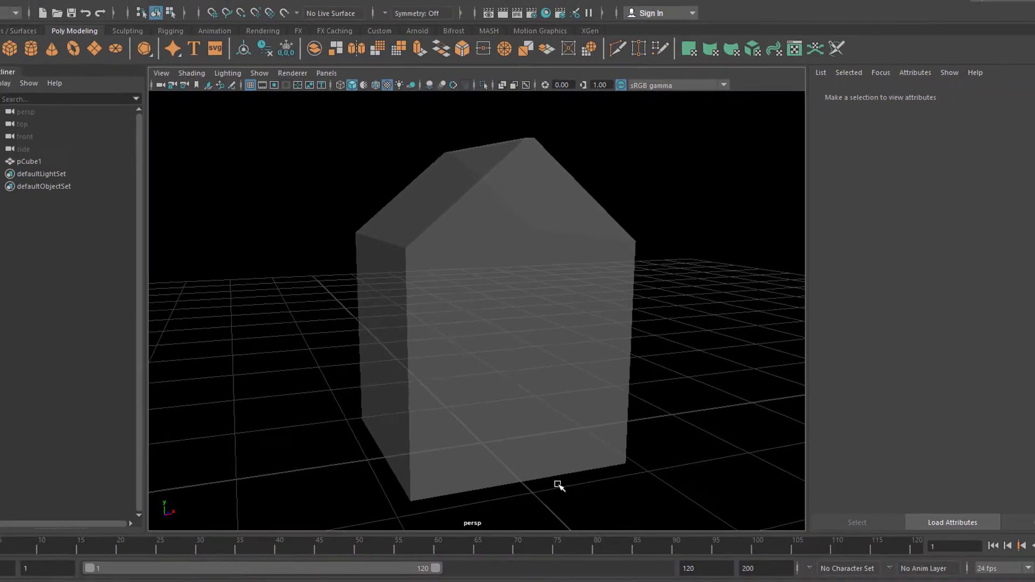
Select the translucent house and tumble the camera to view it from above.
alt+drag(529, 427, 596, 403)
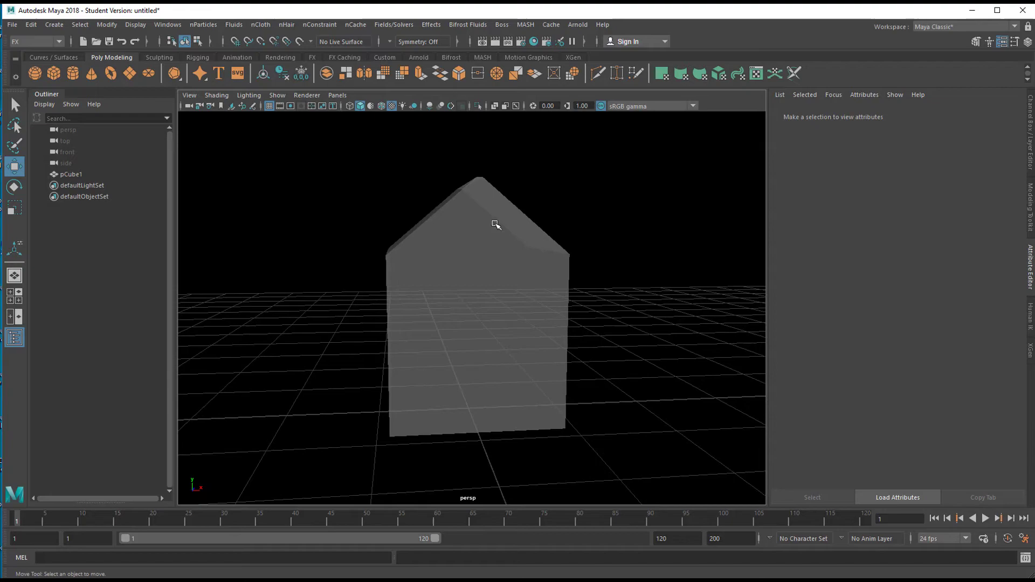
click(528, 244)
alt+drag(509, 332, 505, 329)
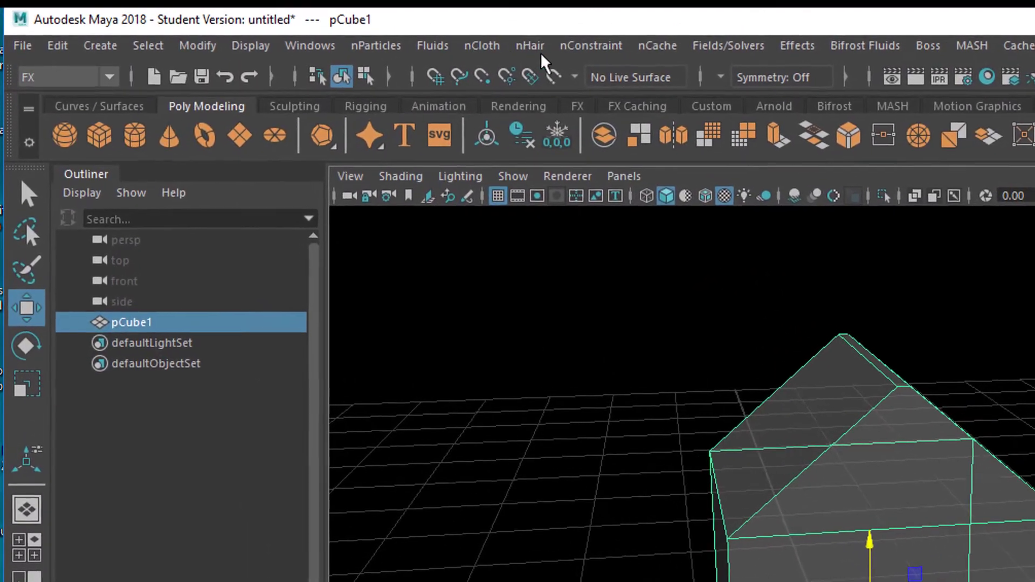
Add a Surface-type emitter to the house using reset Emit from Object defaults.
click(384, 47)
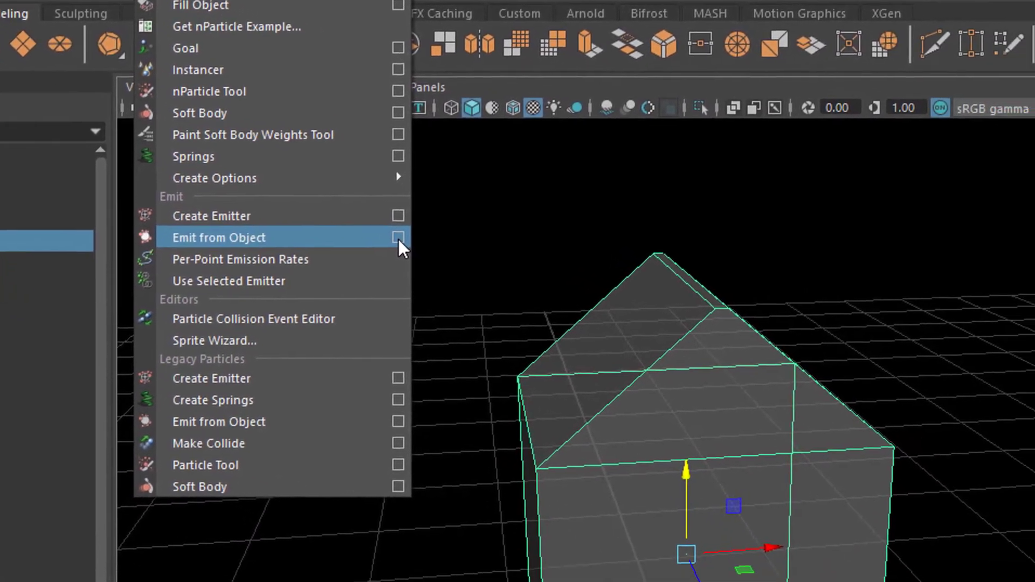
click(467, 267)
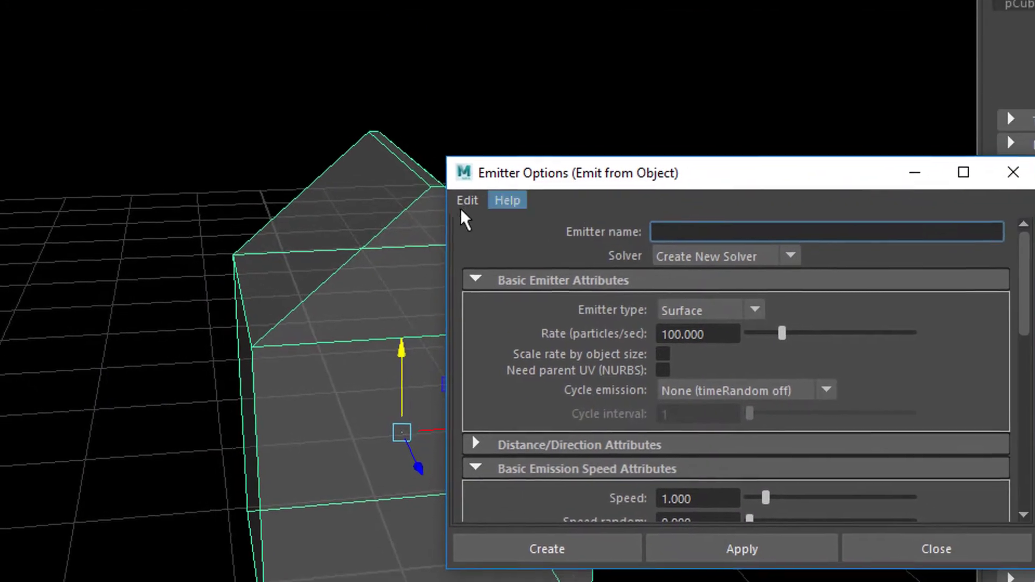
click(523, 225)
click(403, 204)
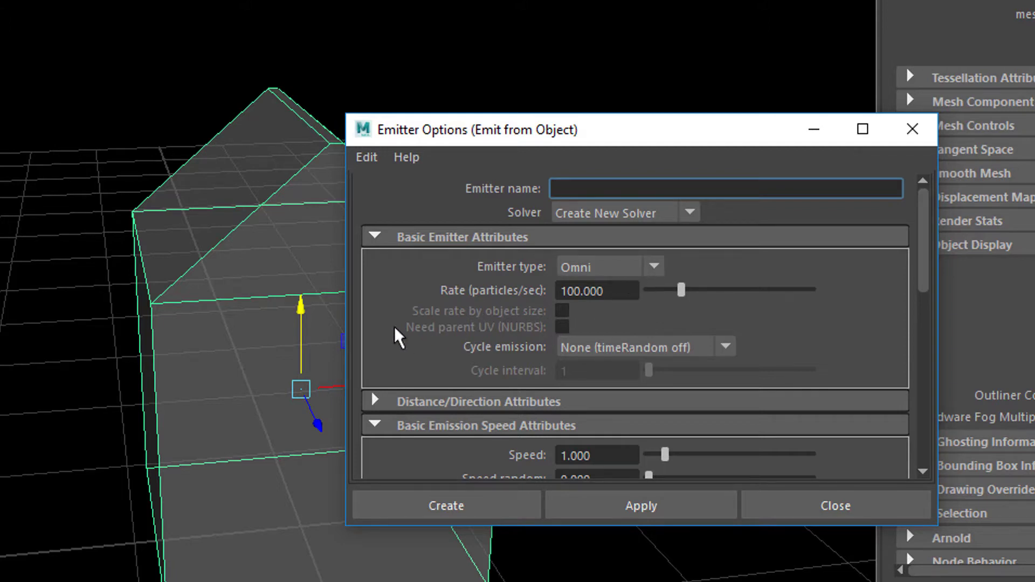
click(654, 270)
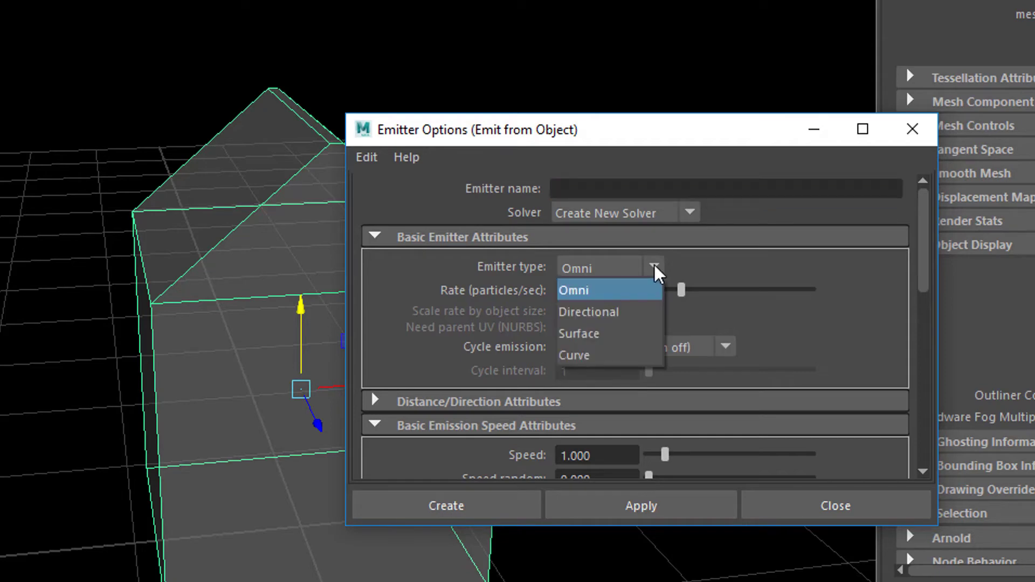
click(609, 341)
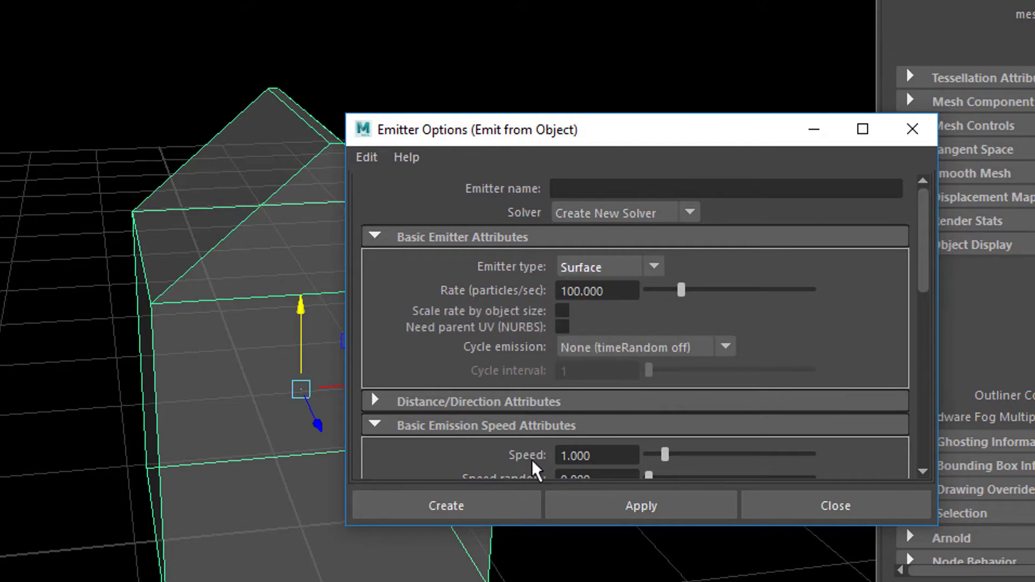
click(690, 515)
click(860, 513)
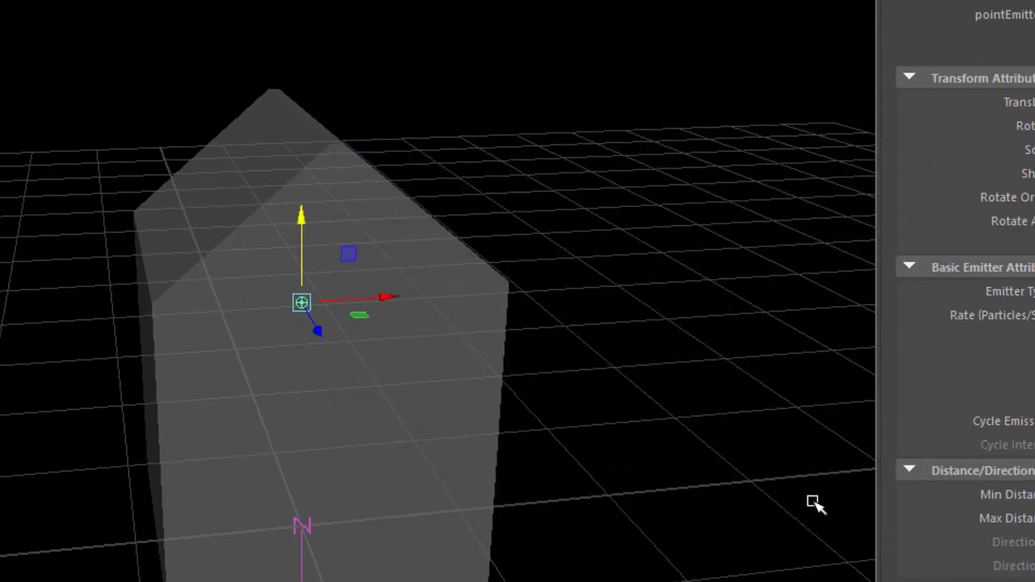
Set the playback end time to 1000 and rewind to the first frame.
key(alt+v)
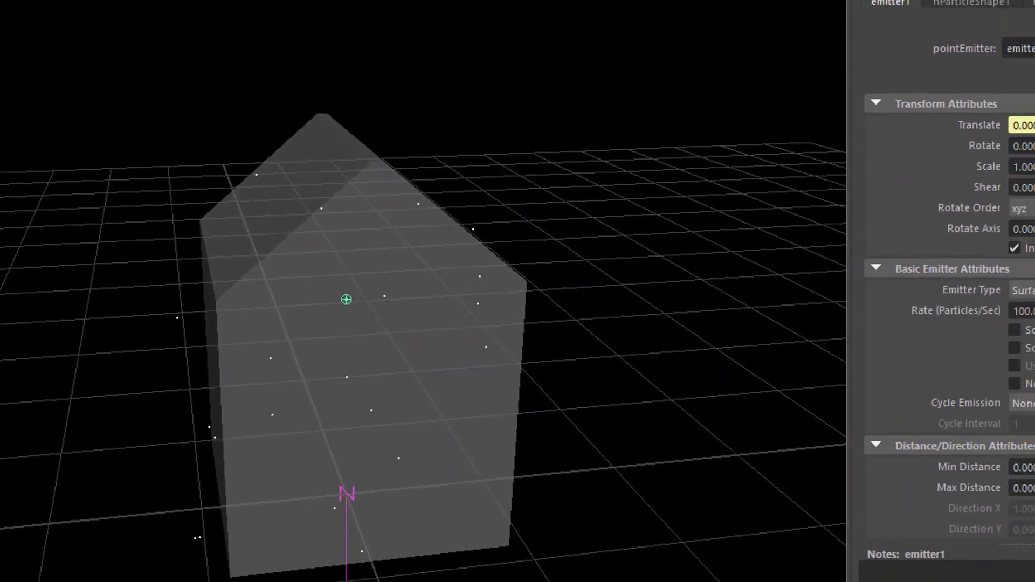
scroll(388, 496, down, 5)
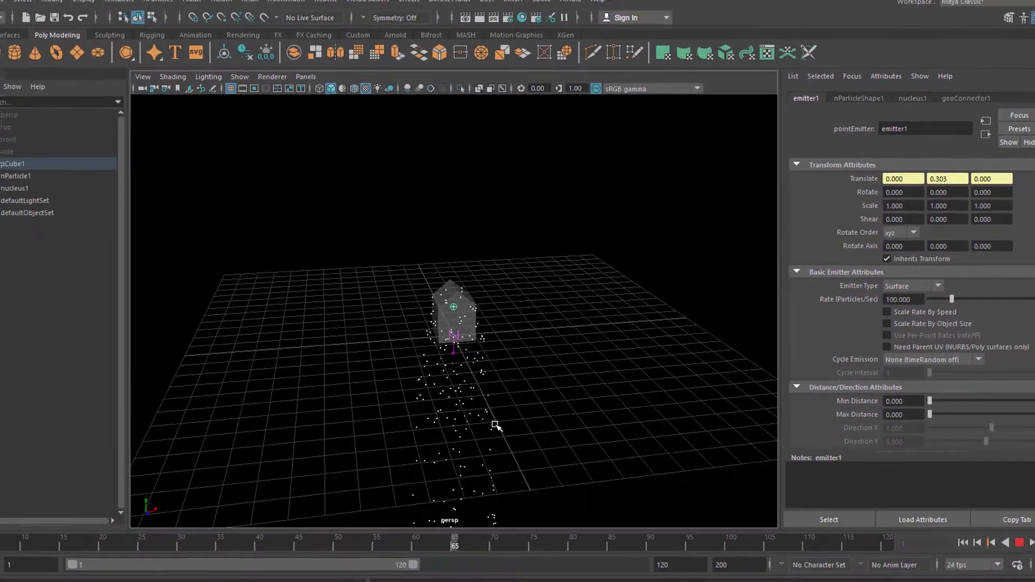
scroll(456, 440, down, 3)
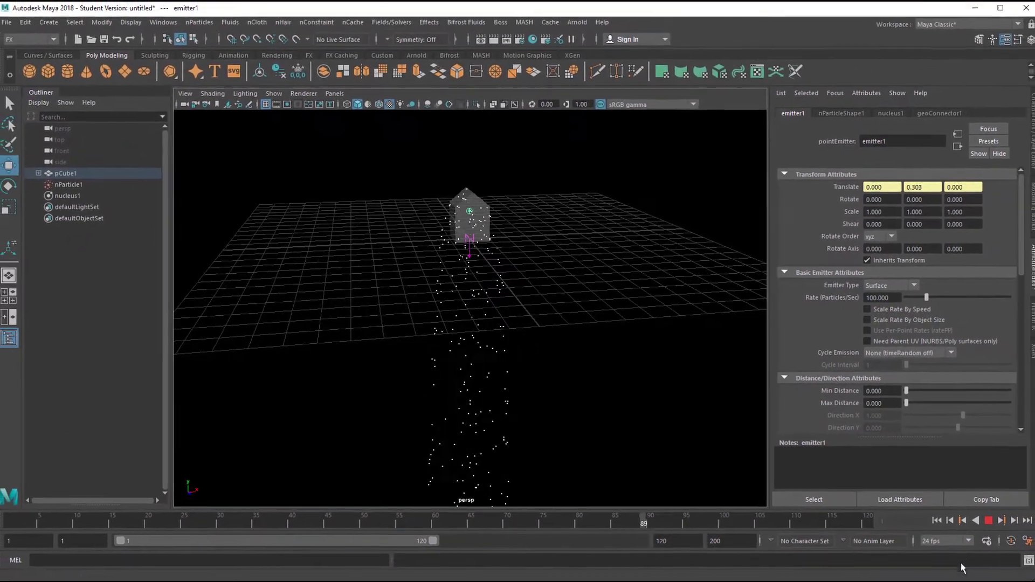
click(983, 520)
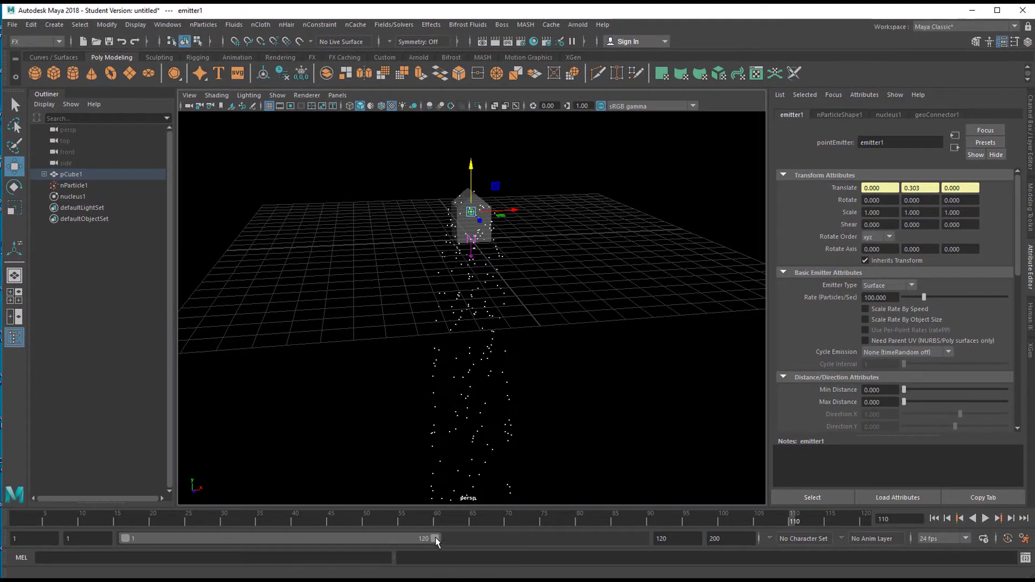
double_click(669, 542)
key(Return)
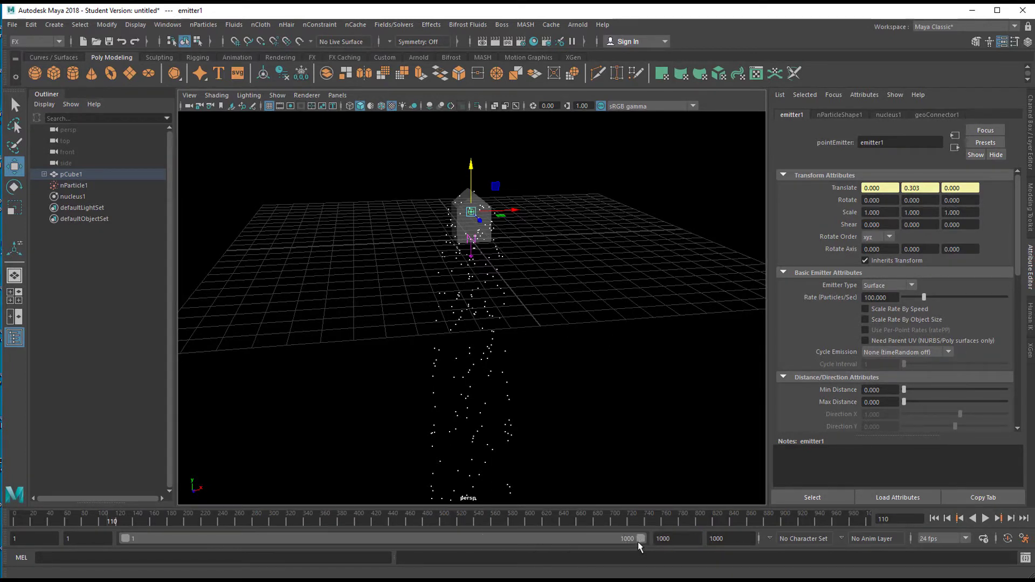
click(934, 520)
Play the simulation to frame 59 and move in closer to watch particles fall.
scroll(460, 383, up, 3)
alt+drag(489, 379, 512, 420)
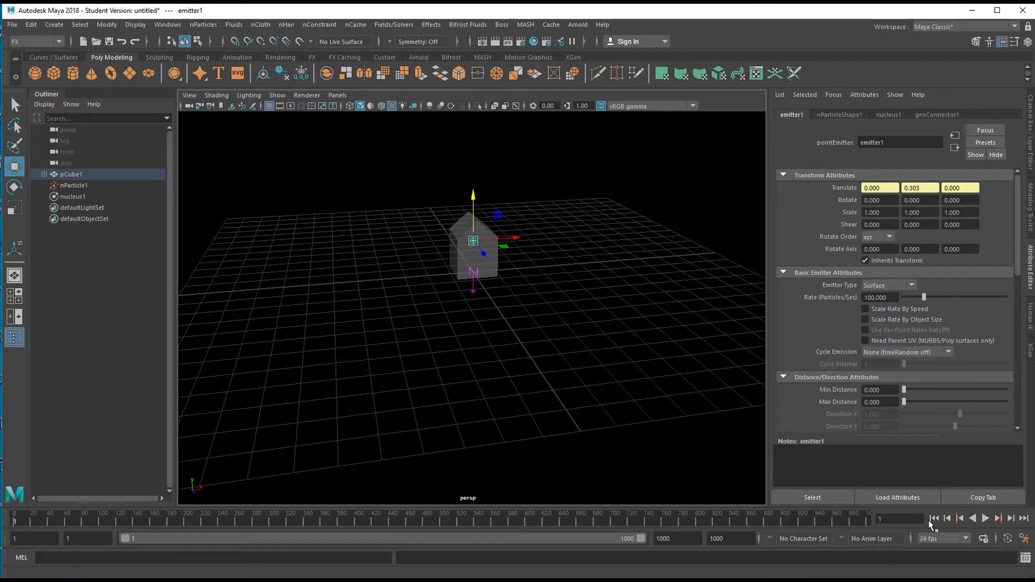
click(987, 519)
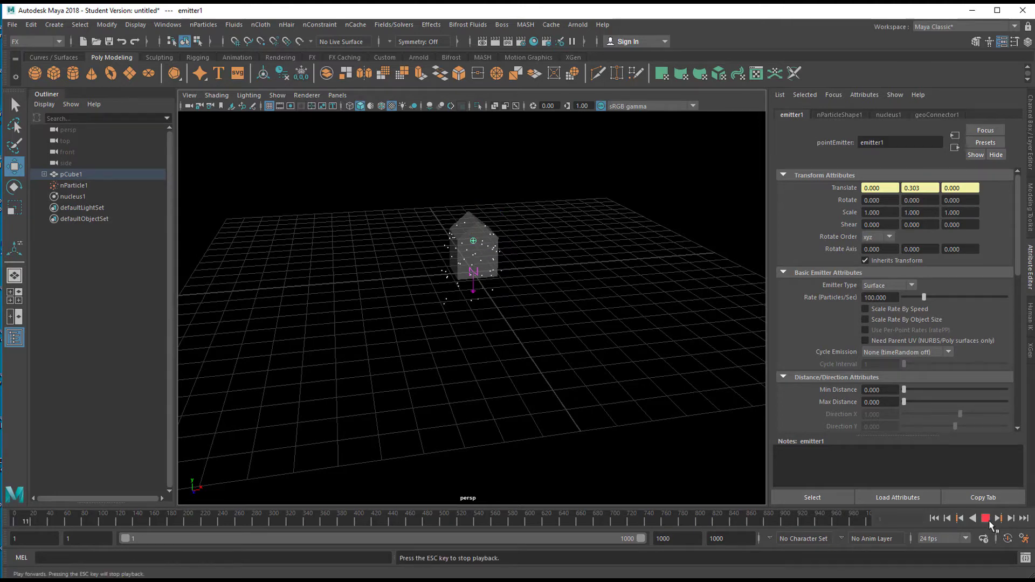
click(989, 519)
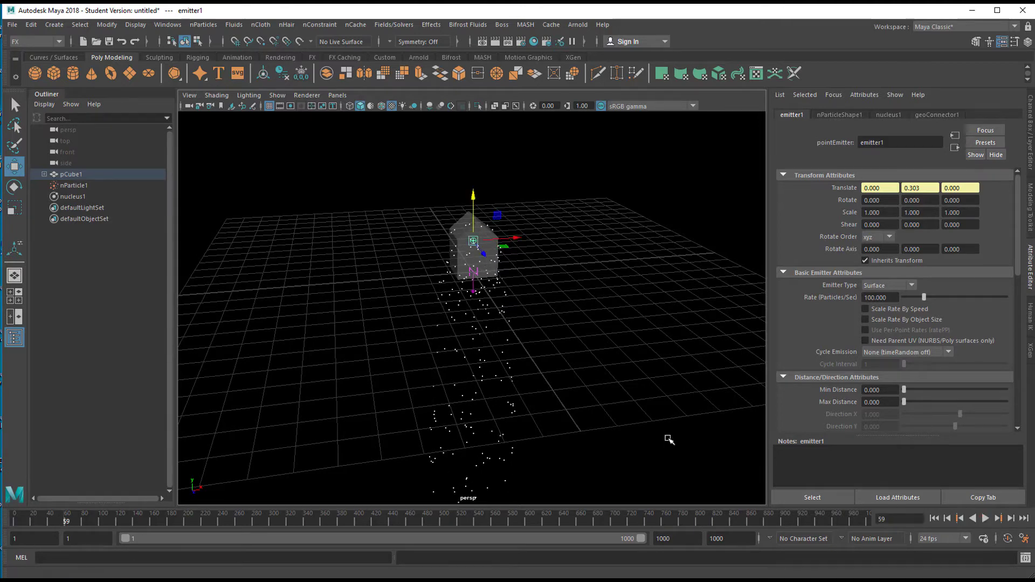
alt+drag(668, 439, 594, 367)
alt+right_drag(593, 367, 656, 412)
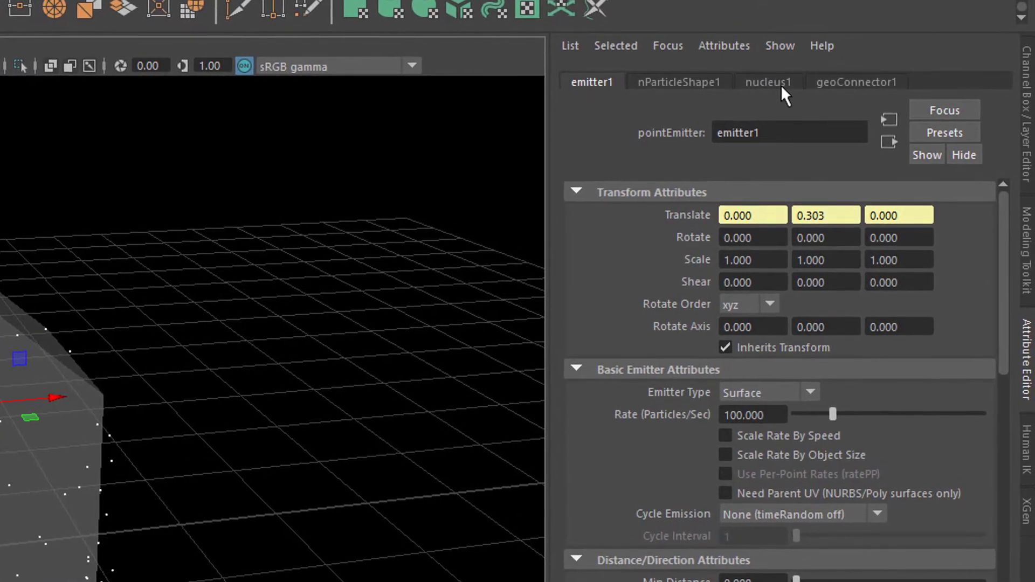
Enable Ignore Solver Gravity in nParticleShape1's Dynamic Properties and replay to test.
click(780, 89)
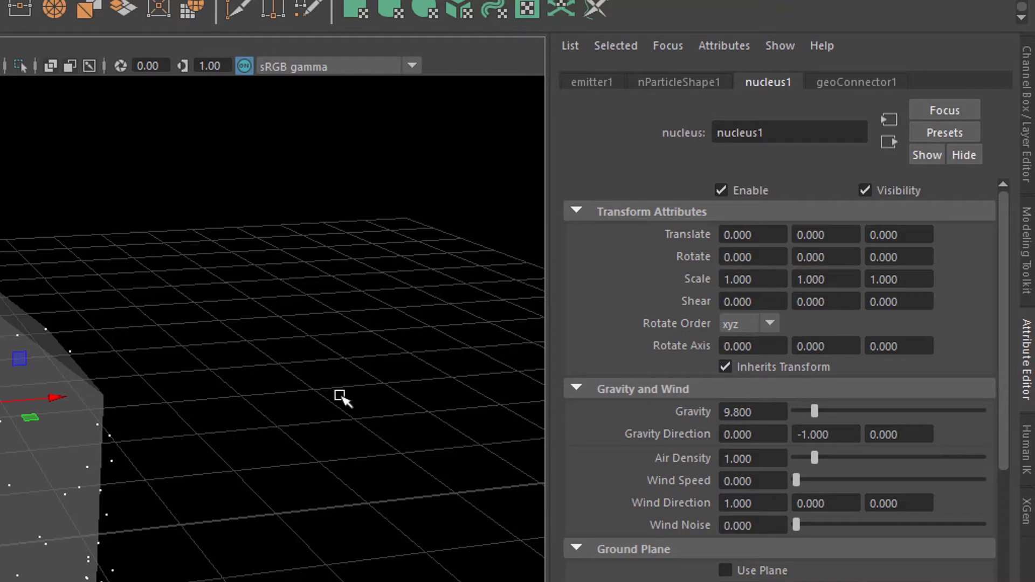
click(672, 82)
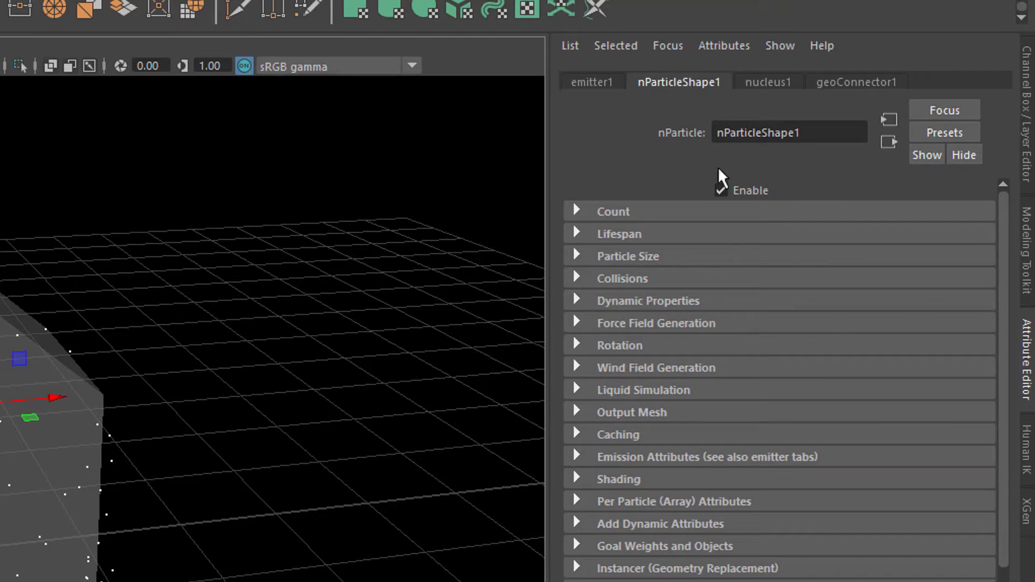
click(577, 300)
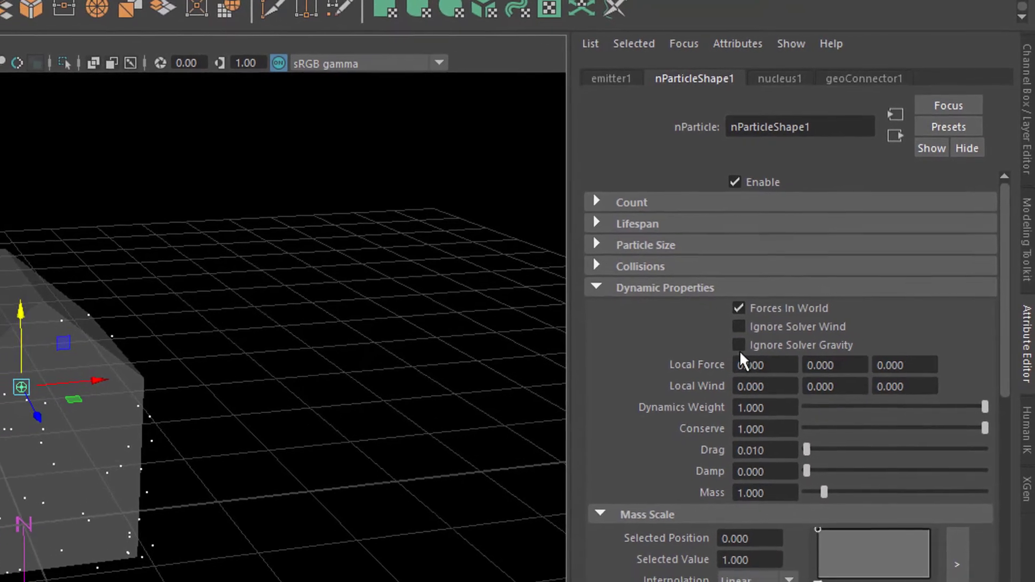
click(757, 325)
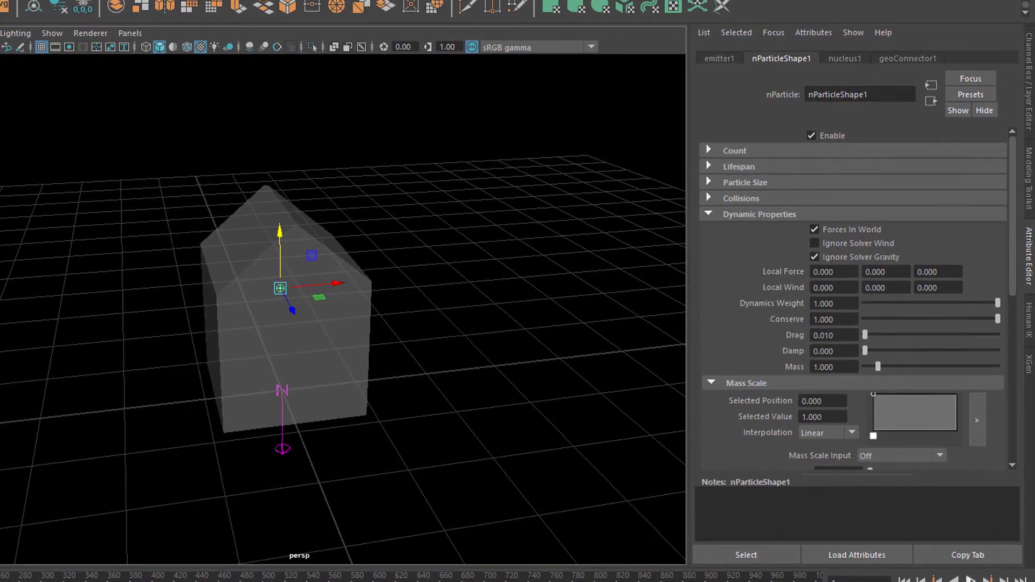
click(970, 580)
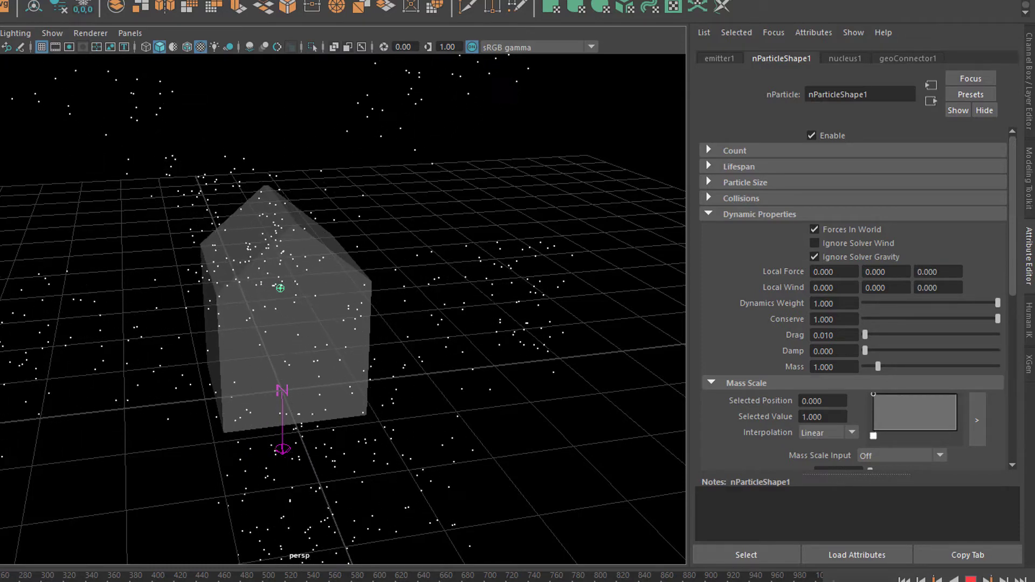
click(970, 579)
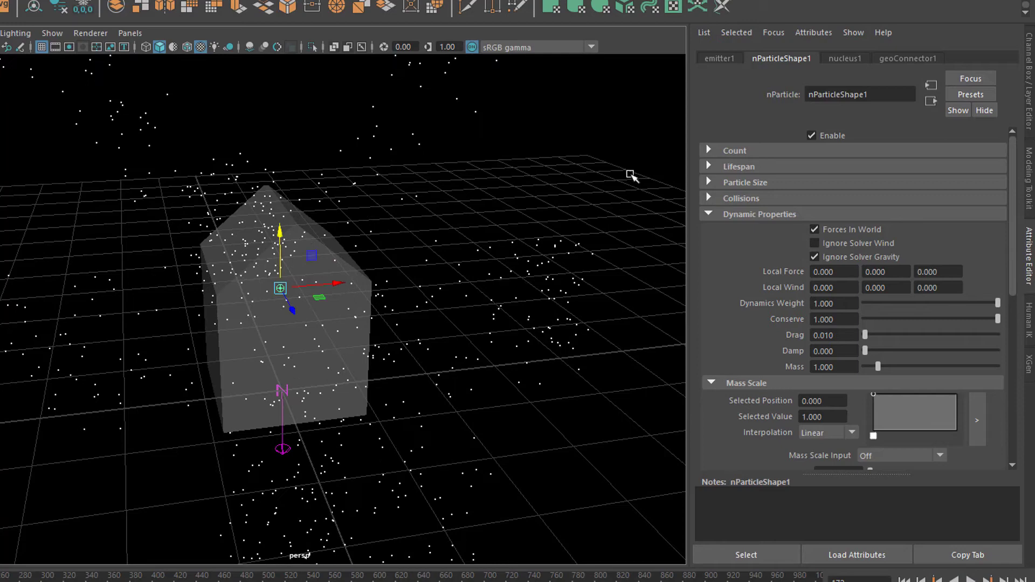
Set nParticleShape1's Lifespan Mode to Random range with Lifespan Random 5.
click(708, 214)
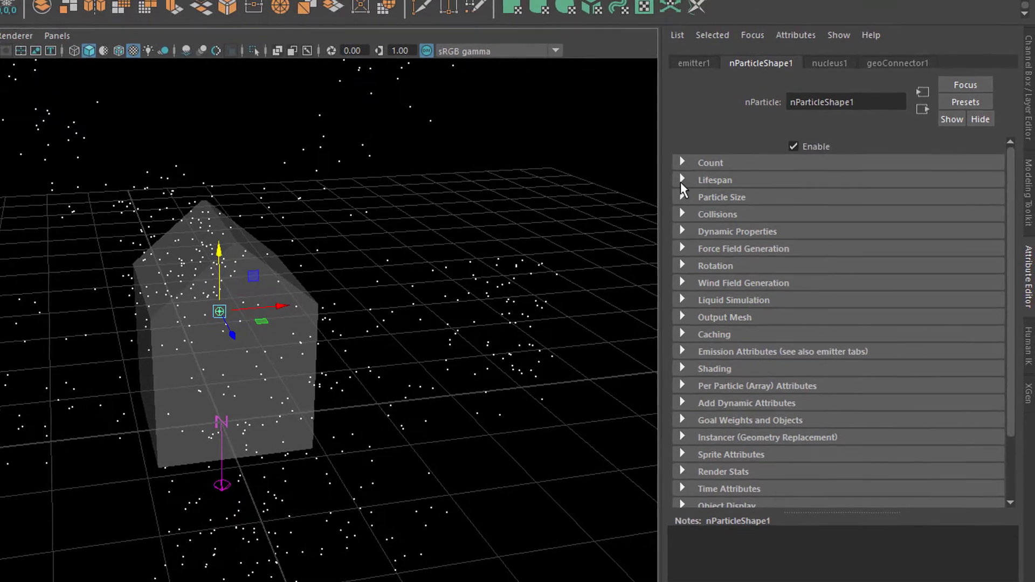
click(692, 175)
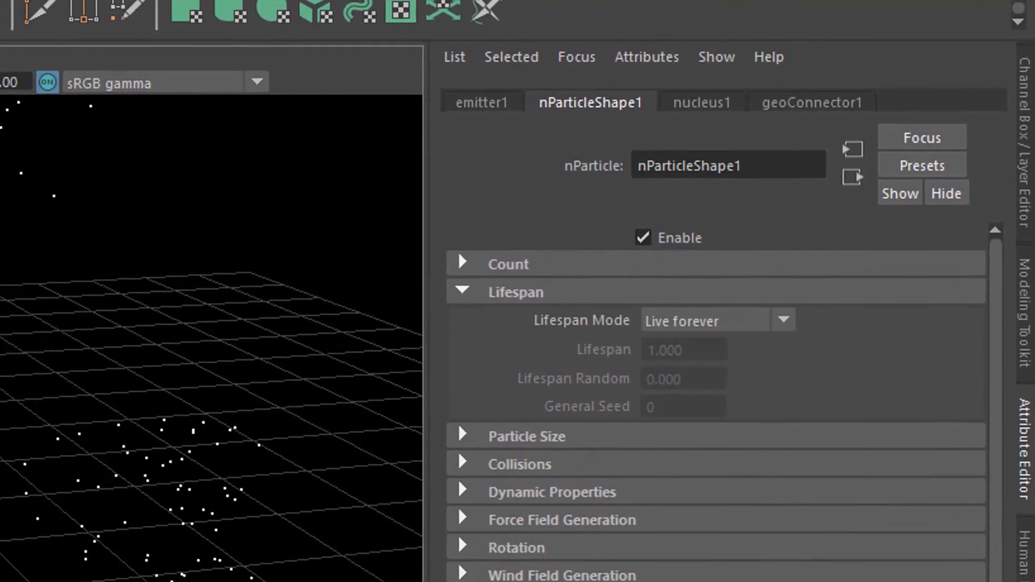
click(783, 330)
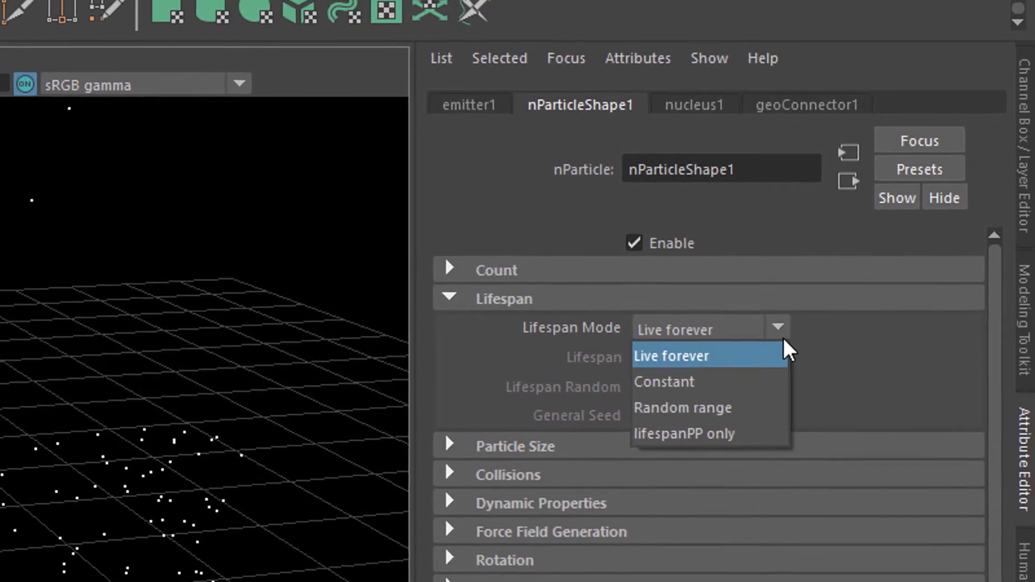
click(764, 410)
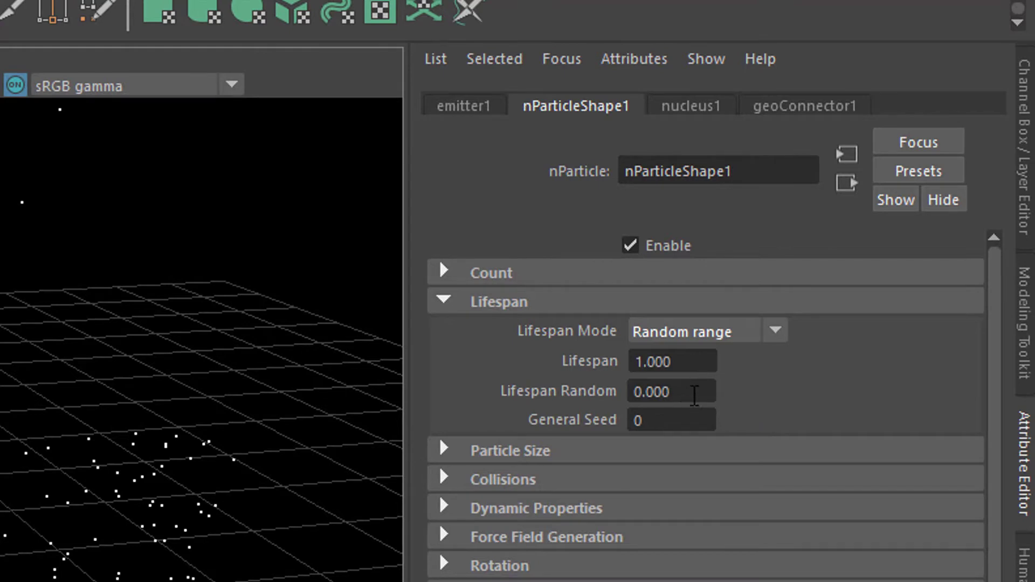
click(695, 395)
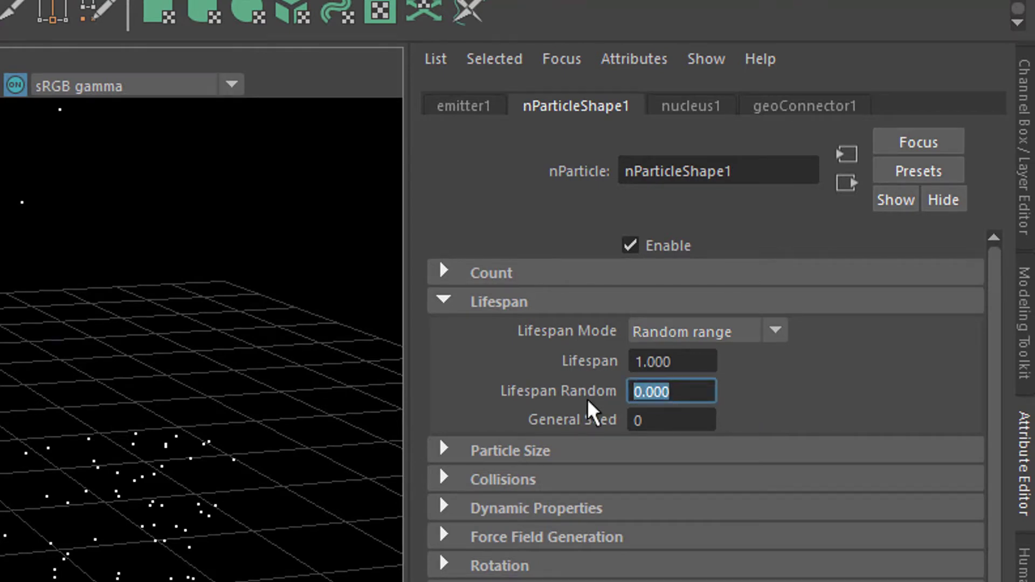
text(5)
key(Return)
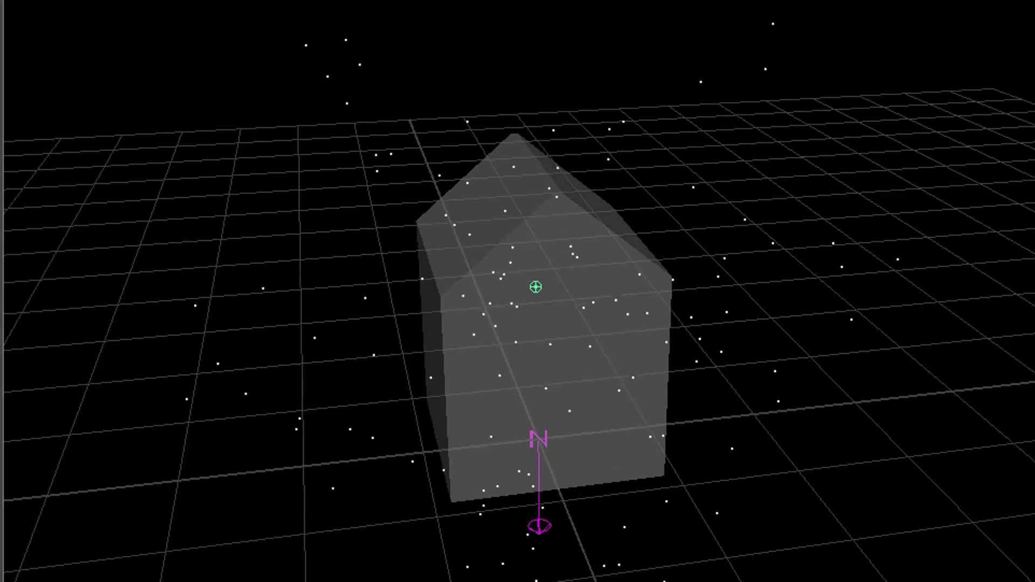
key(w)
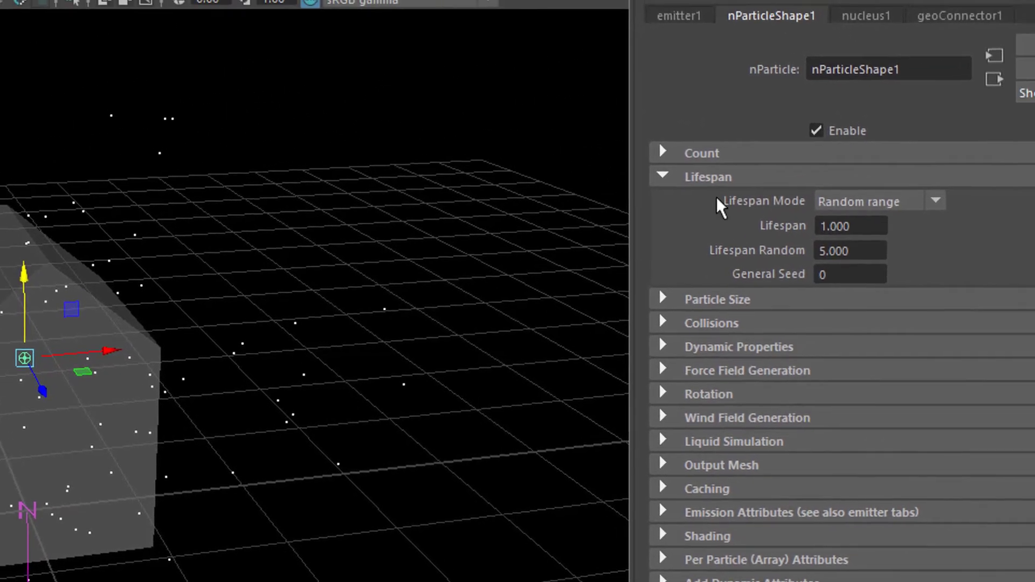
click(663, 176)
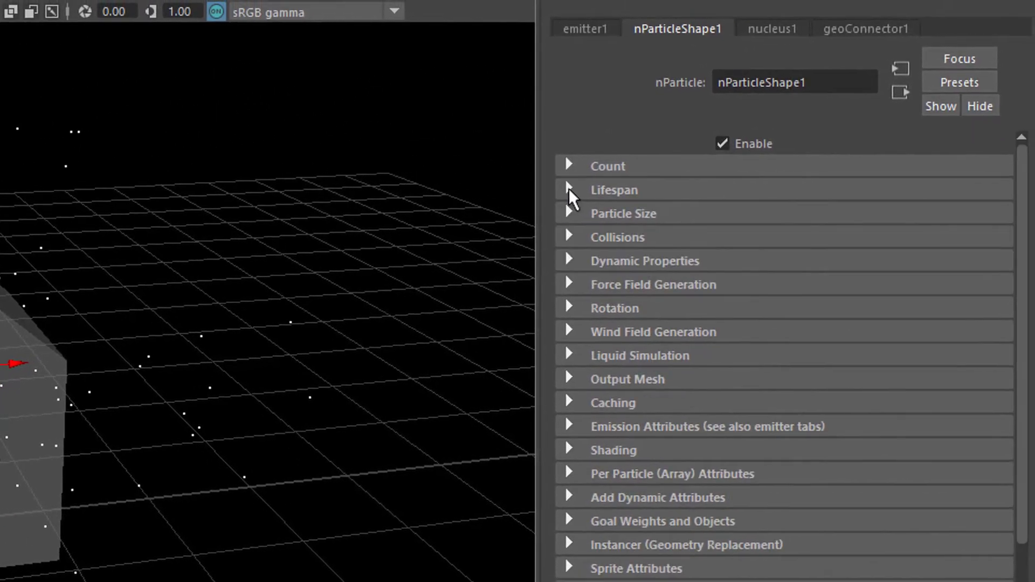
click(549, 169)
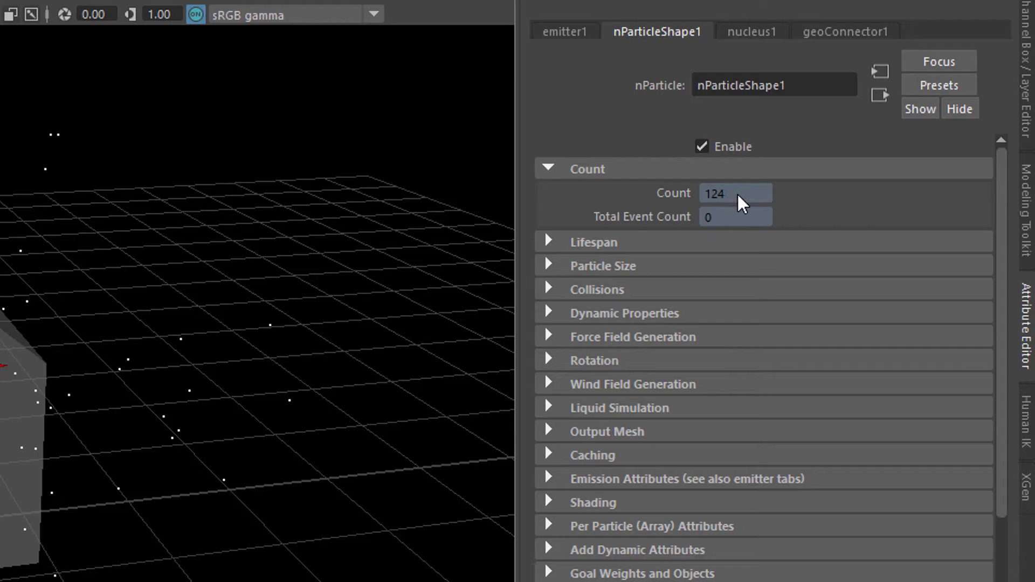
click(549, 169)
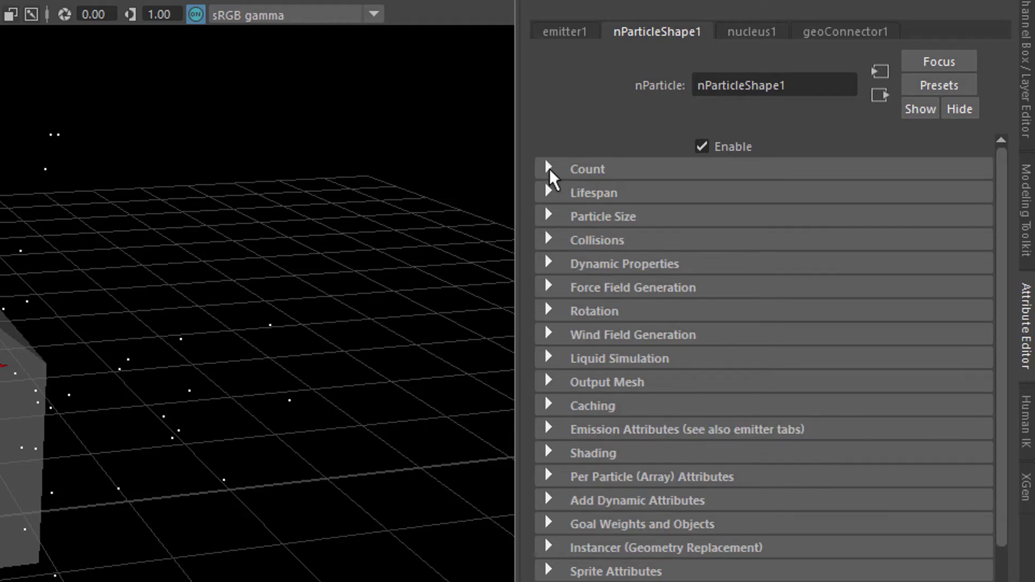
click(549, 169)
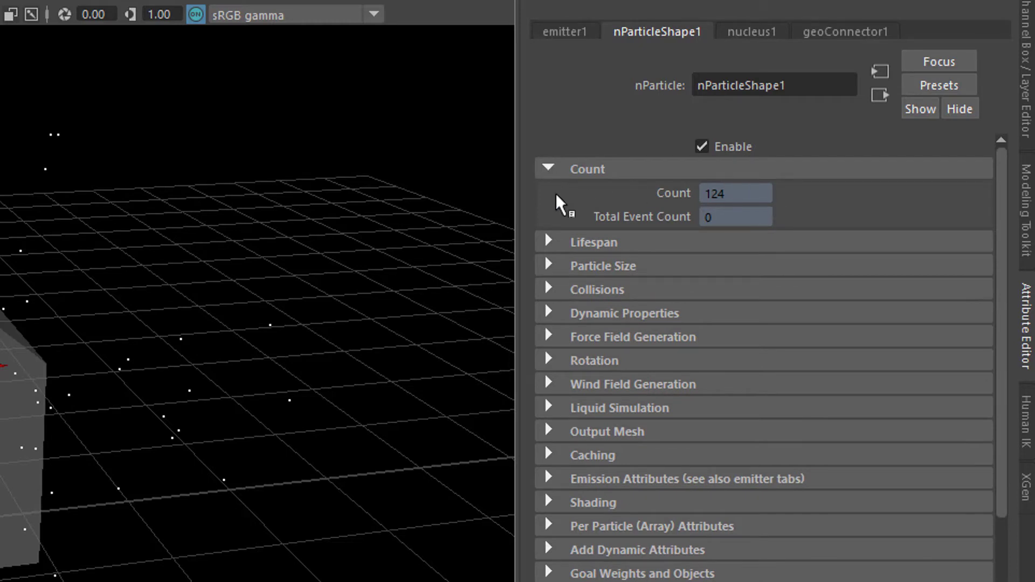
click(548, 166)
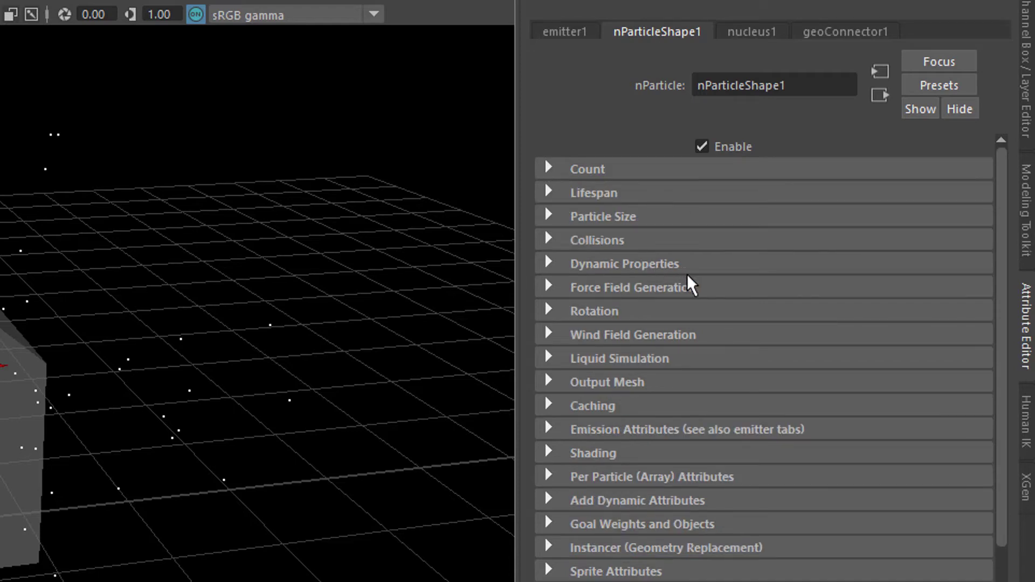
Change emitter1's Rate (Particles/Sec) from 100 to 10000.
click(573, 35)
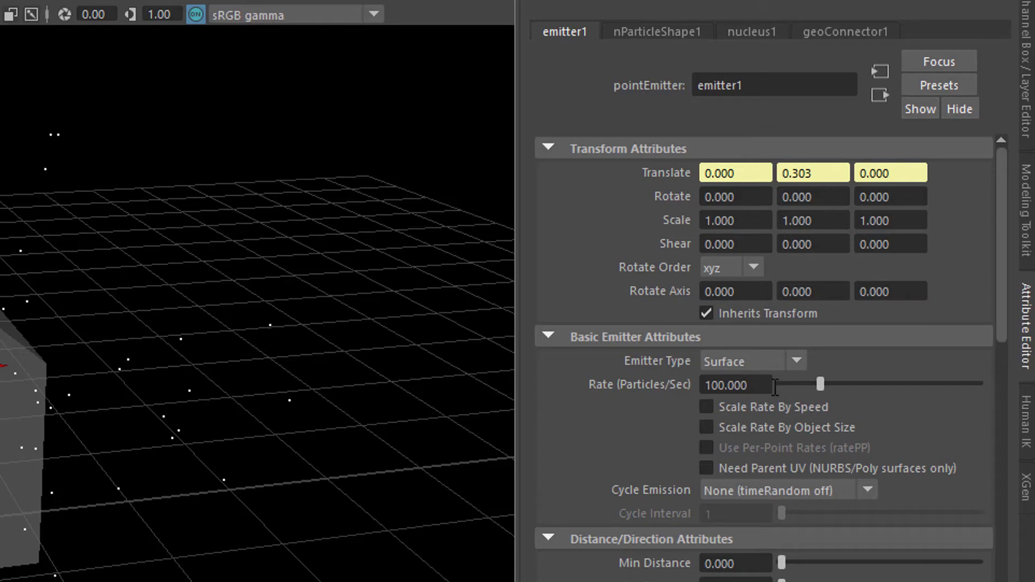
drag(770, 392, 667, 382)
text(1)
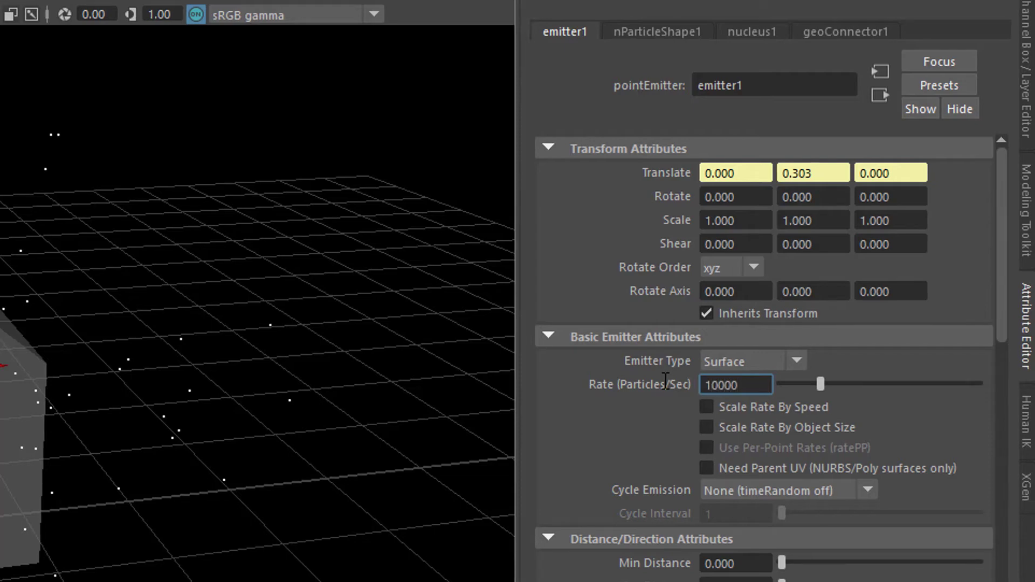
key(Return)
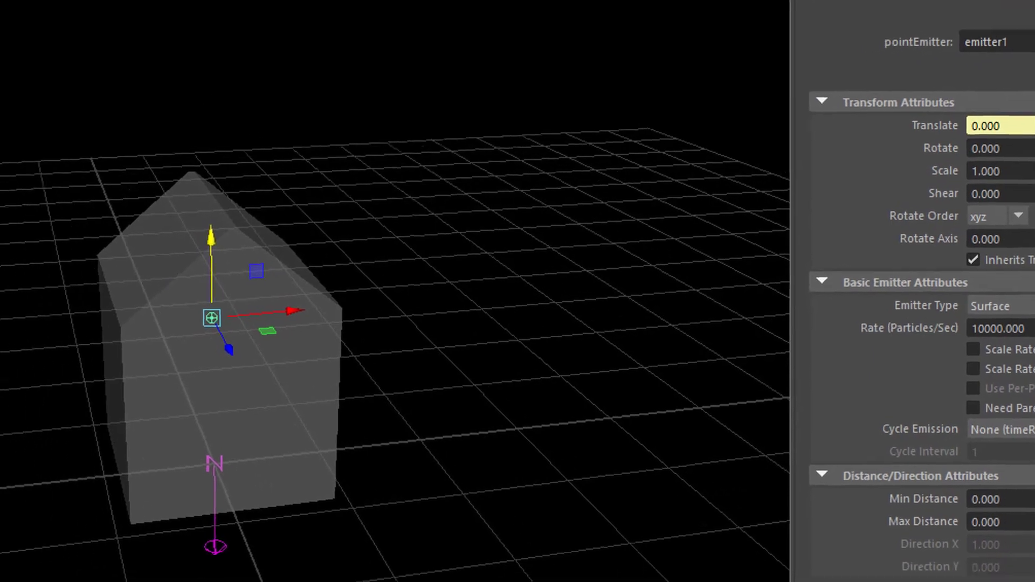
Play the 10000-rate simulation and orbit around the house's dense particle cloud.
key(w)
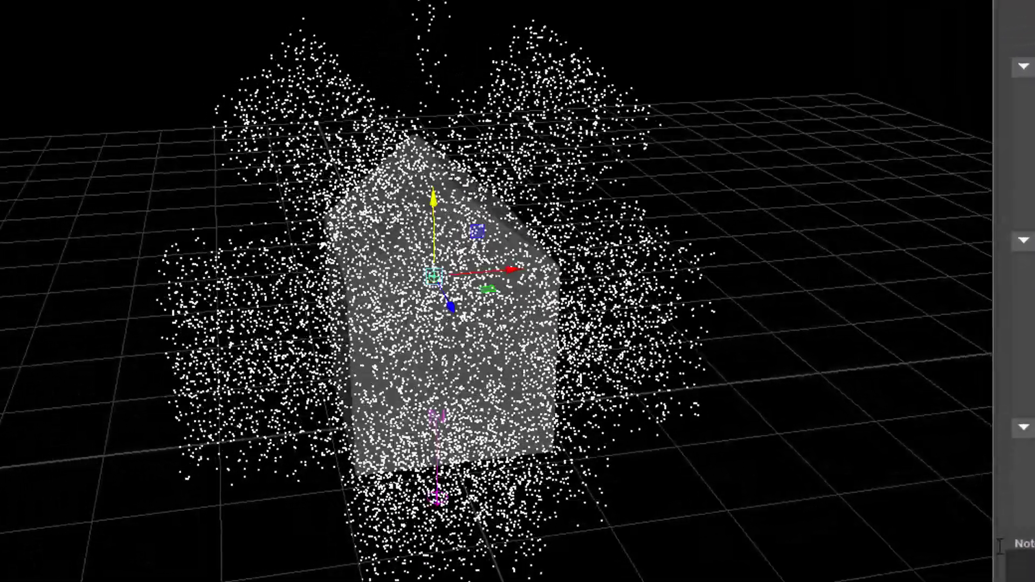
alt+drag(518, 410, 754, 408)
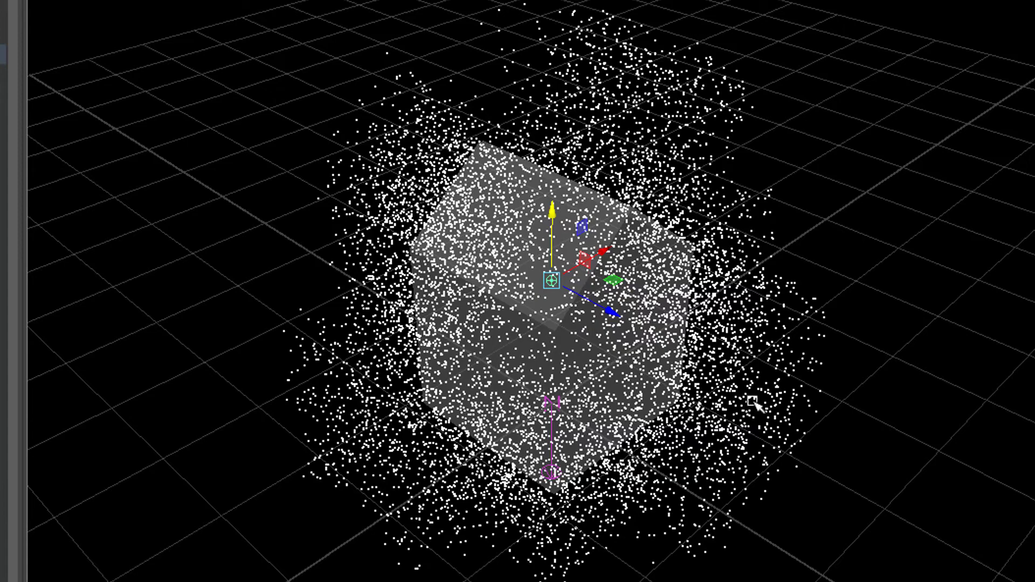
alt+drag(701, 427, 488, 29)
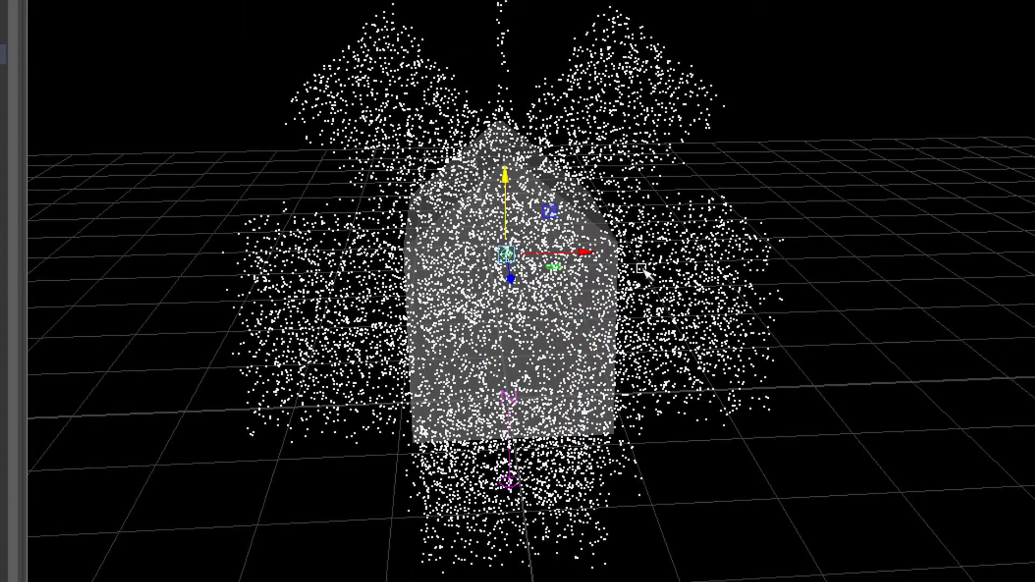
alt+drag(642, 270, 660, 283)
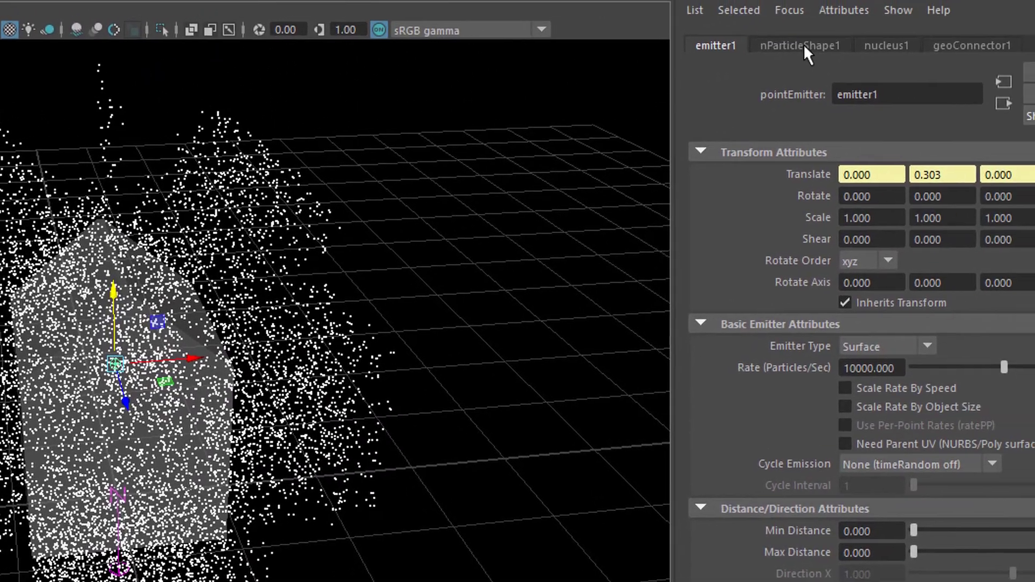
Lower nParticleShape1's Conserve to 0.121 and inspect the resulting particle house.
click(918, 16)
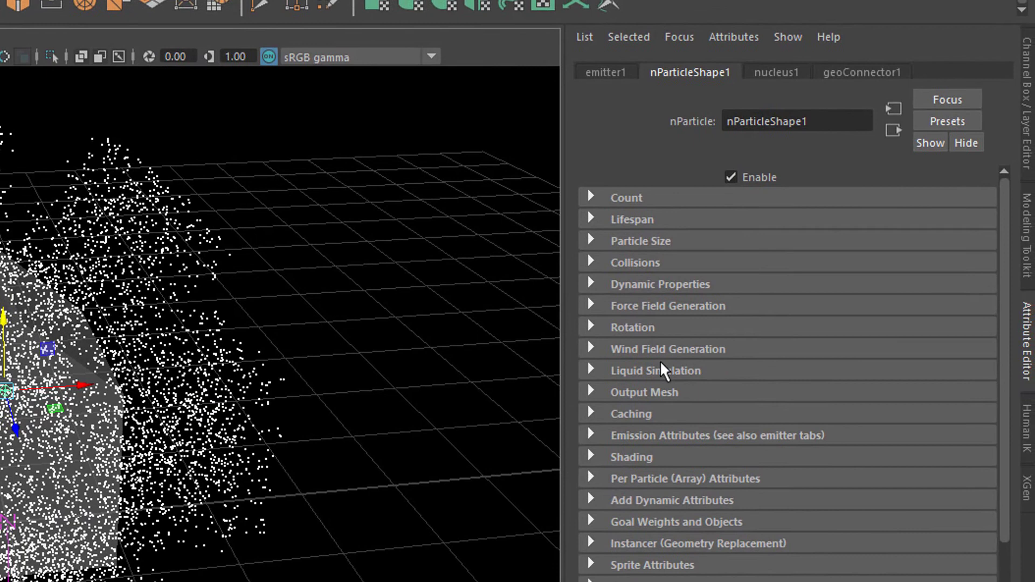
click(591, 286)
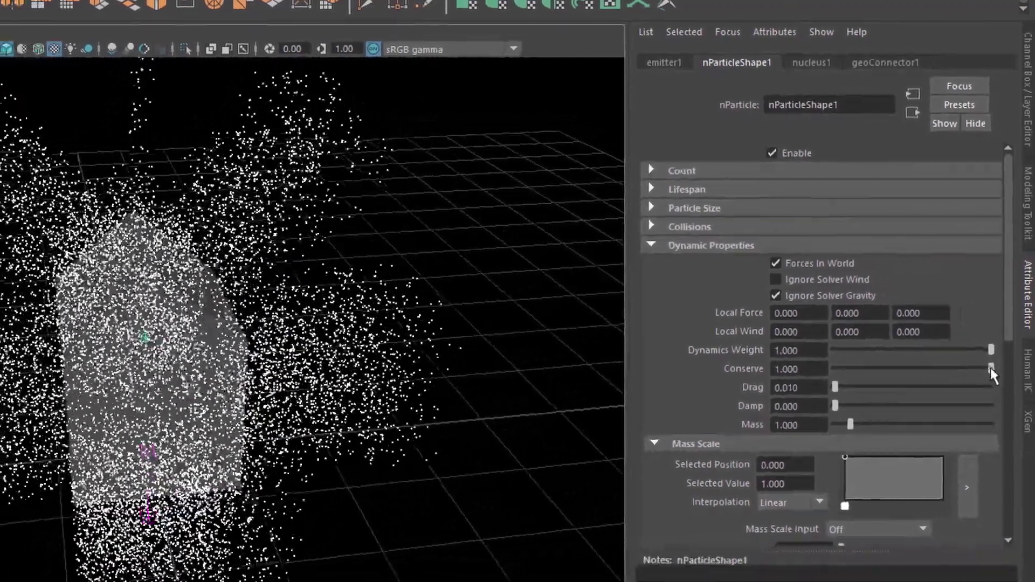
drag(991, 372, 858, 376)
alt+drag(420, 482, 300, 458)
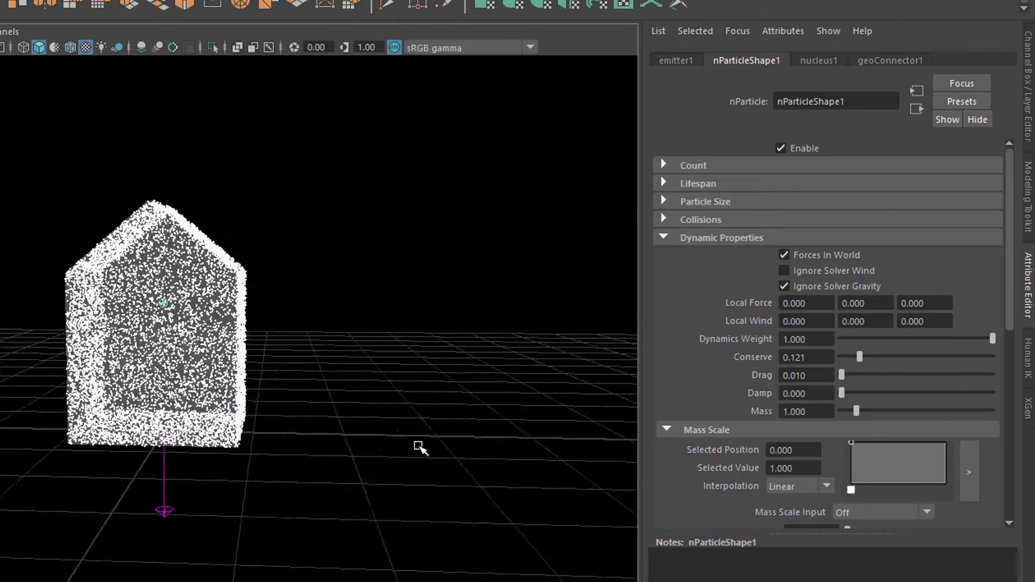
alt+drag(420, 447, 462, 457)
alt+right_drag(235, 438, 449, 486)
alt+drag(449, 487, 372, 483)
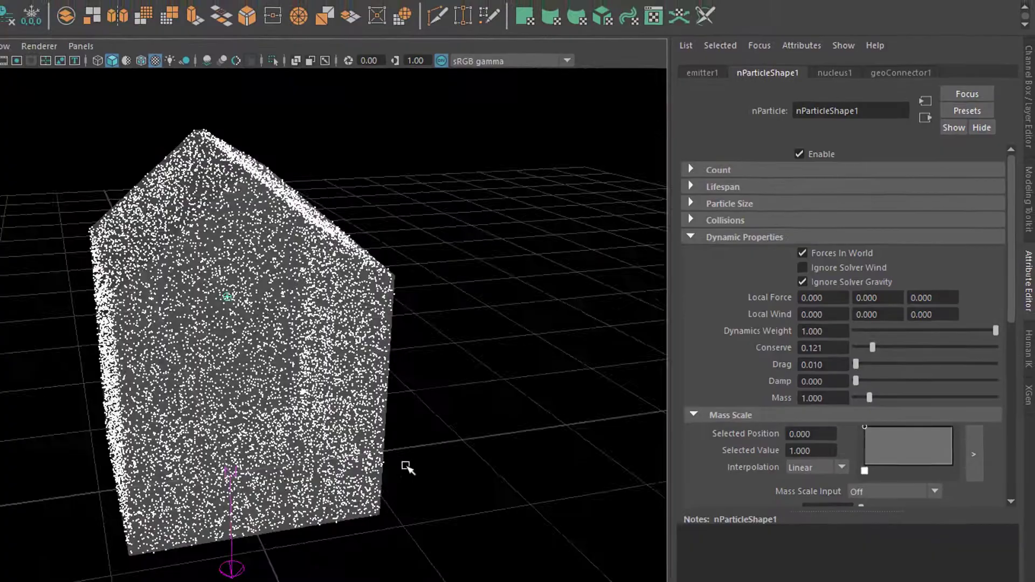
alt+drag(690, 528, 457, 438)
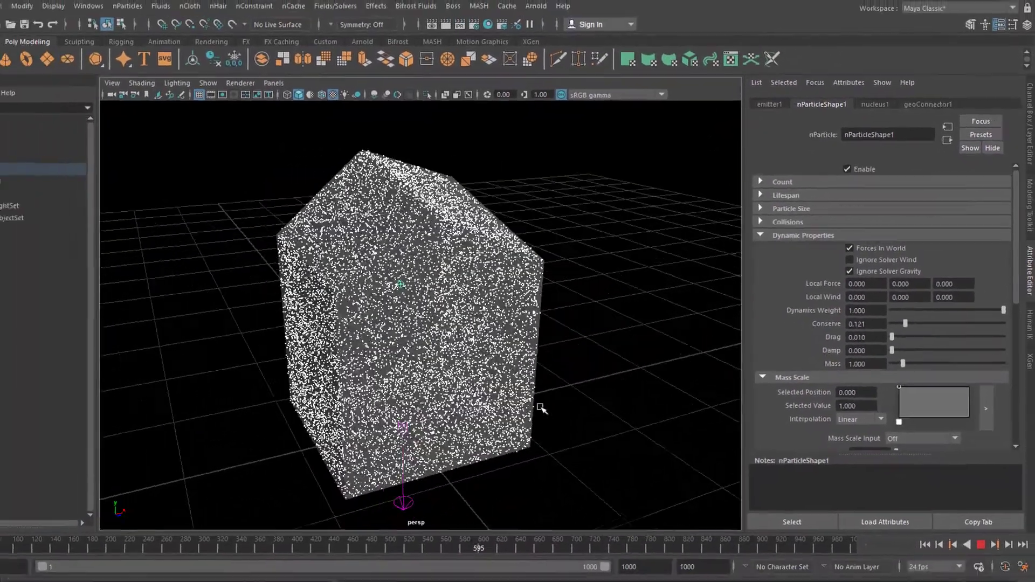
alt+drag(541, 408, 546, 370)
key(w)
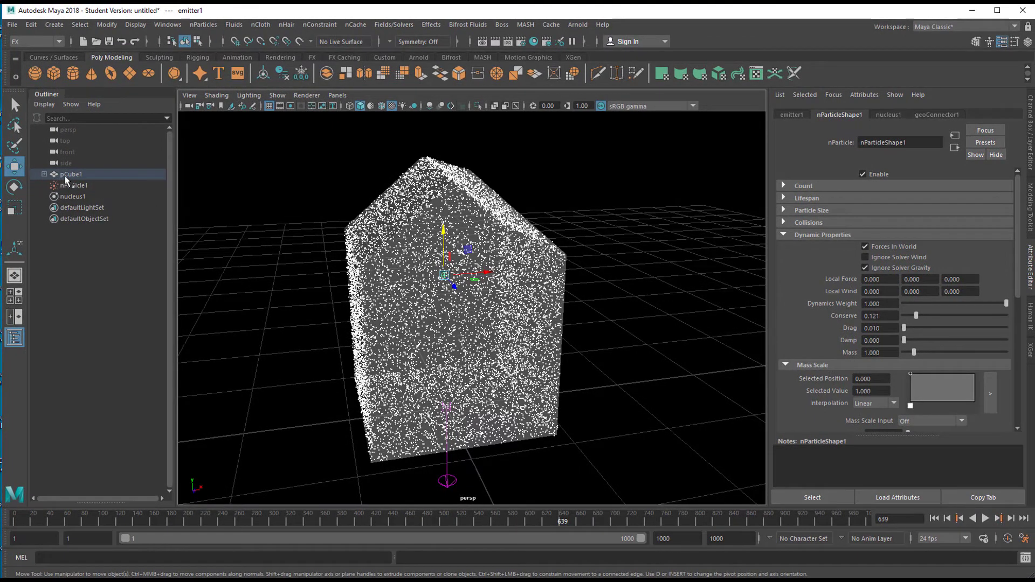
Hide pCube1 with Ctrl+H and orbit around the remaining particle shell.
click(67, 175)
drag(66, 179, 85, 178)
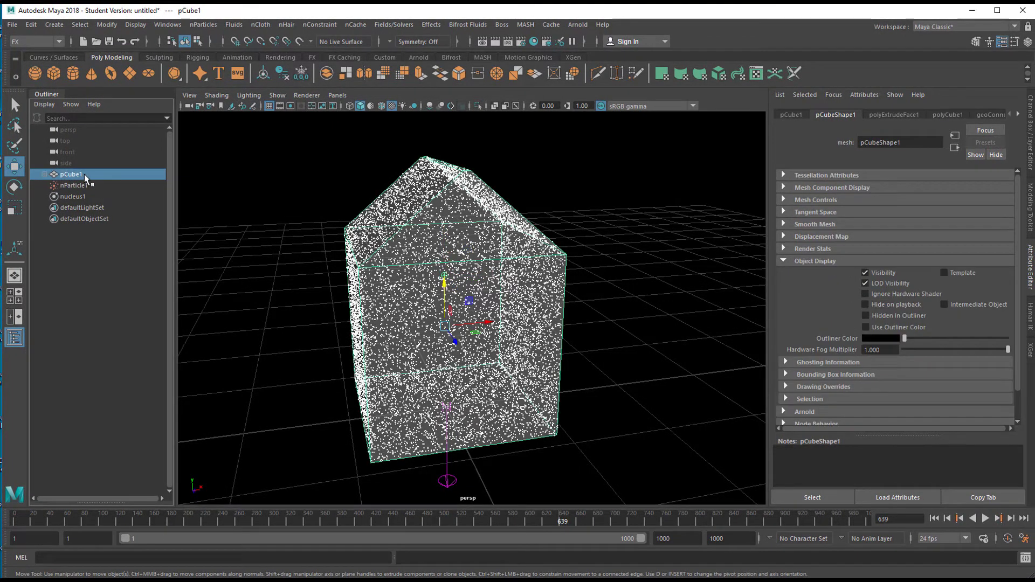
click(44, 175)
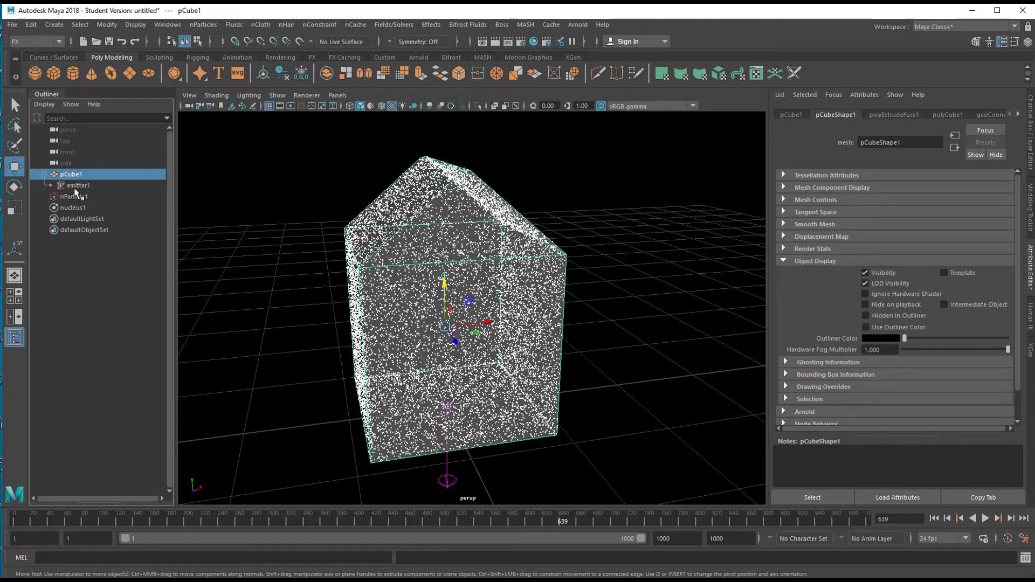
click(45, 174)
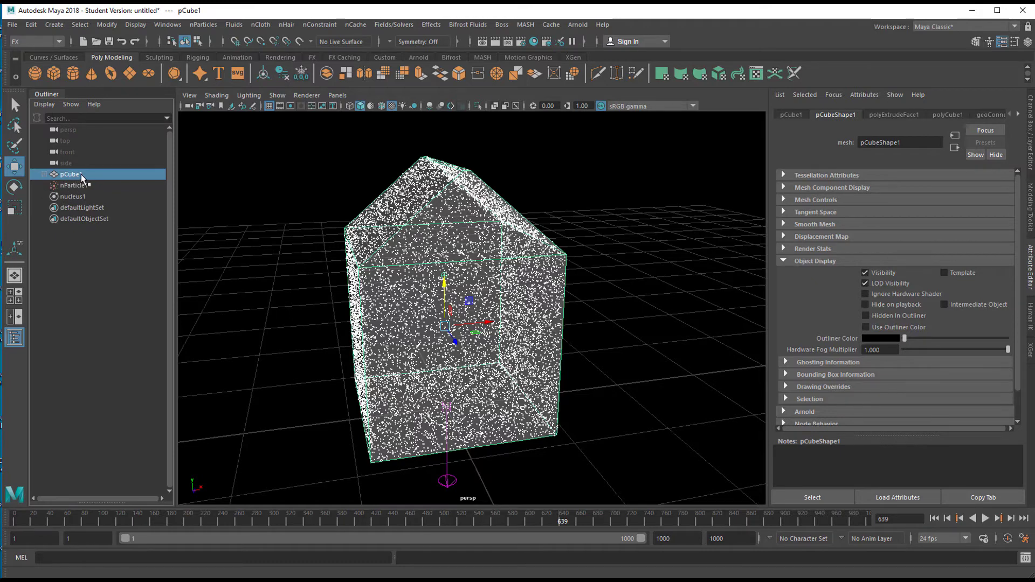
key(ctrl+h)
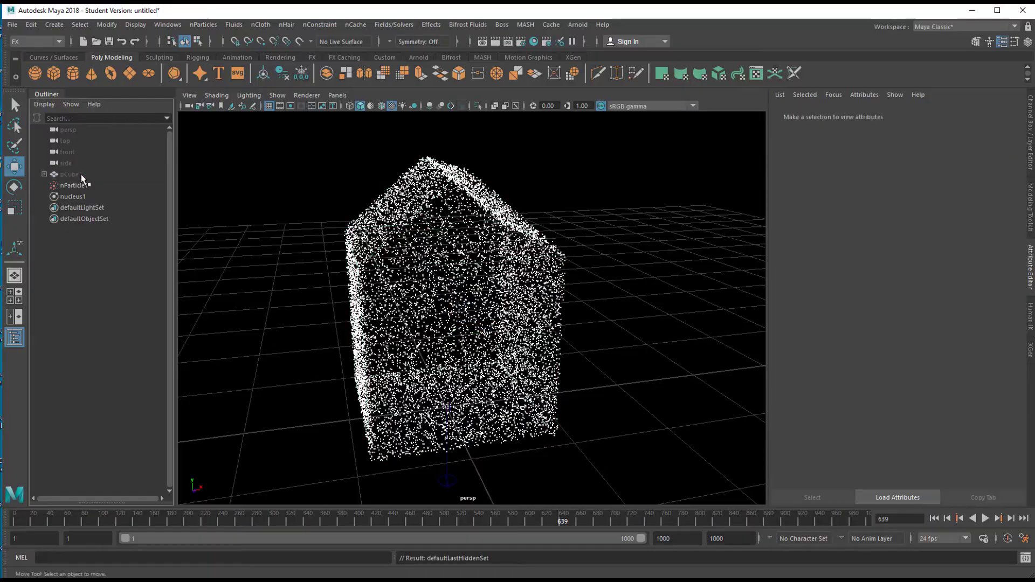
alt+drag(473, 254, 378, 259)
alt+drag(427, 300, 561, 256)
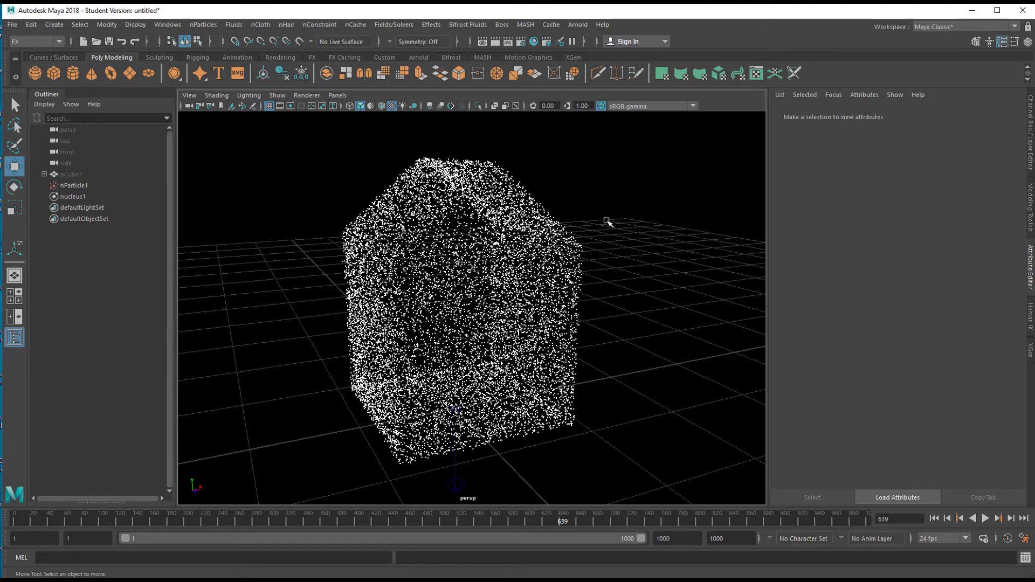
Create an Arnold area light, then raise, rotate, move it up-left and enlarge it.
click(580, 25)
mouse_move(598, 80)
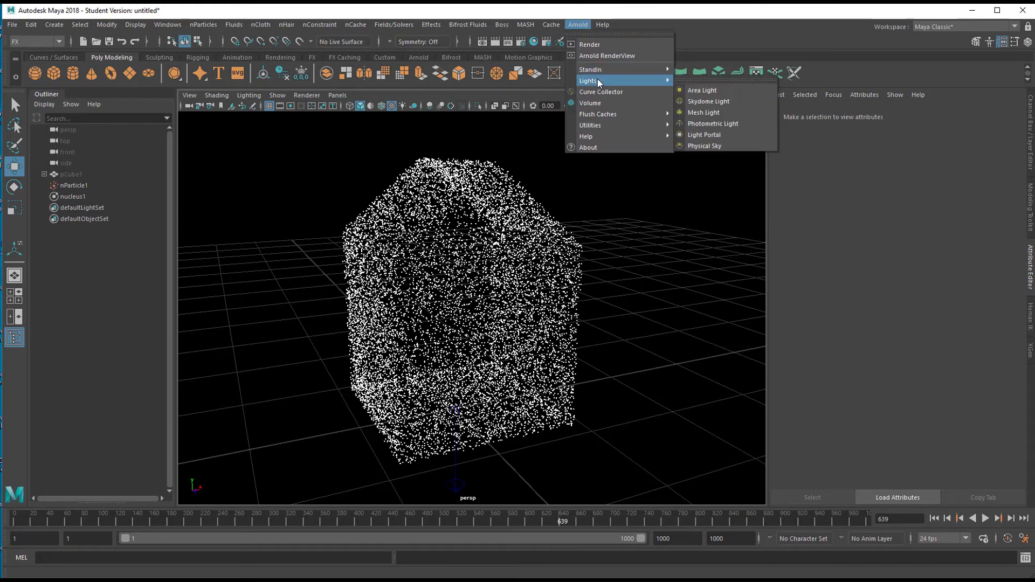
click(696, 90)
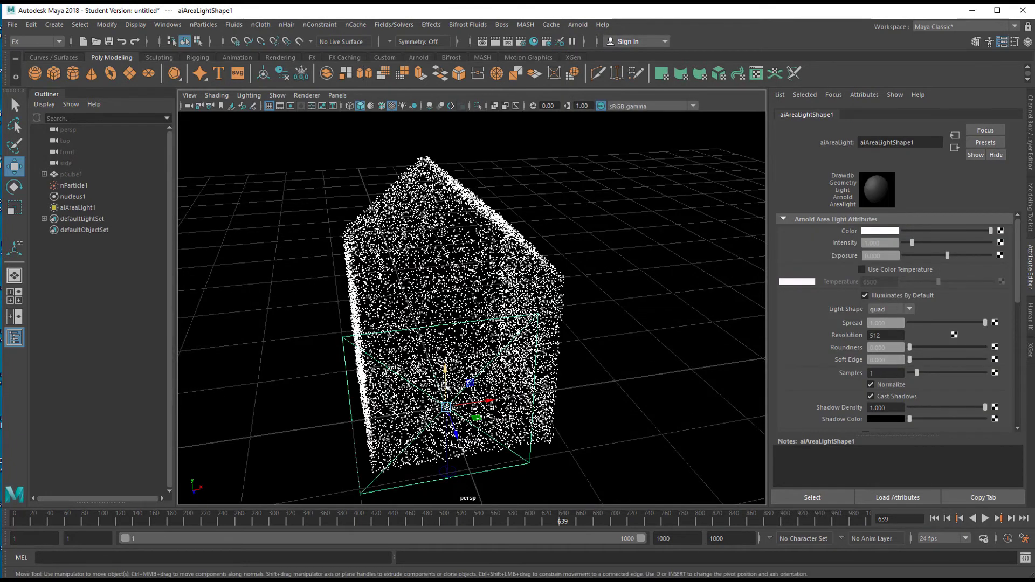
drag(445, 386, 444, 315)
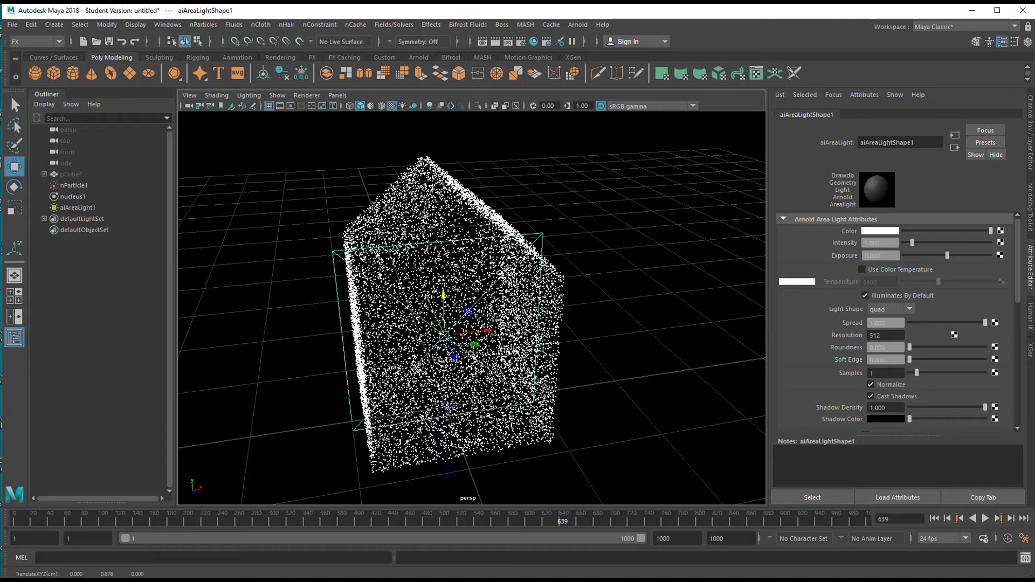
key(e)
drag(472, 355, 294, 356)
key(w)
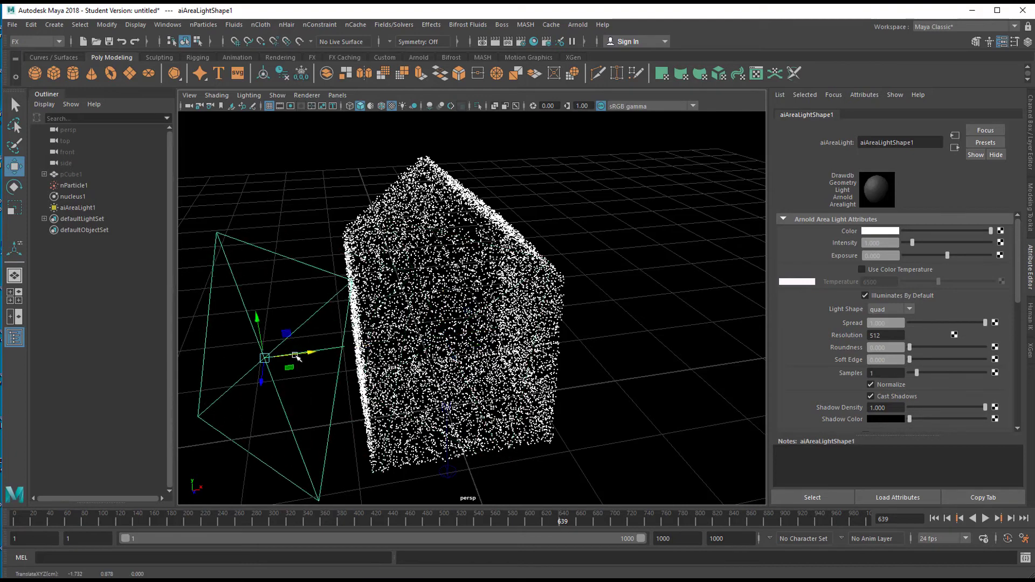
drag(261, 317, 292, 263)
key(r)
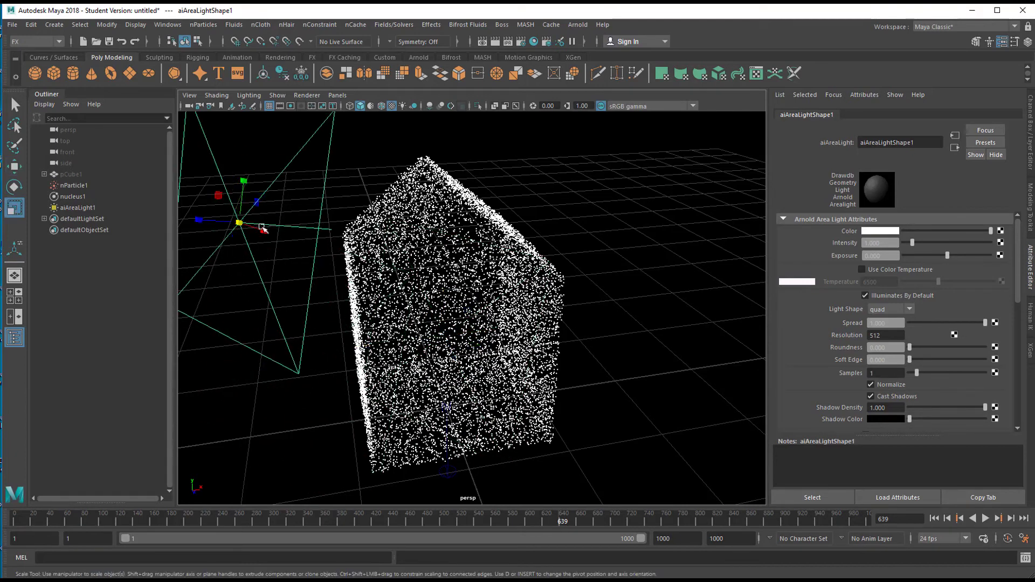
drag(241, 223, 534, 313)
Render an Arnold preview of the lit particle house, then reframe the view.
click(578, 24)
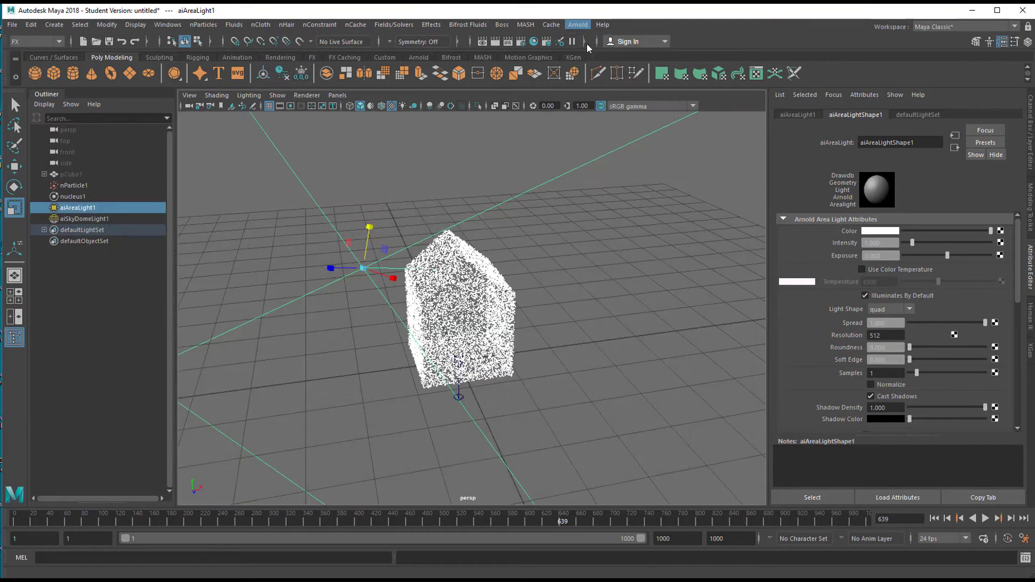
click(658, 132)
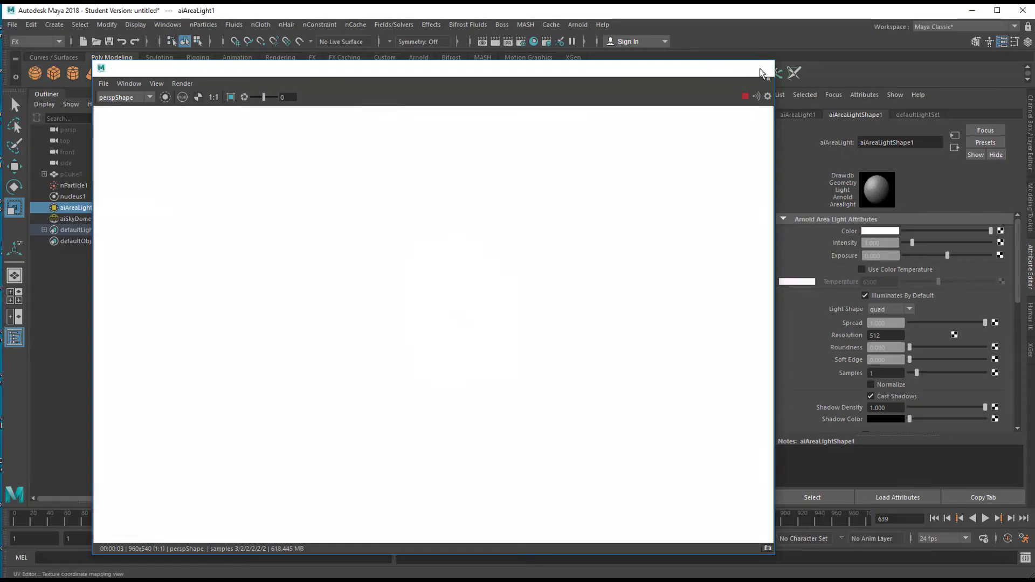
click(761, 81)
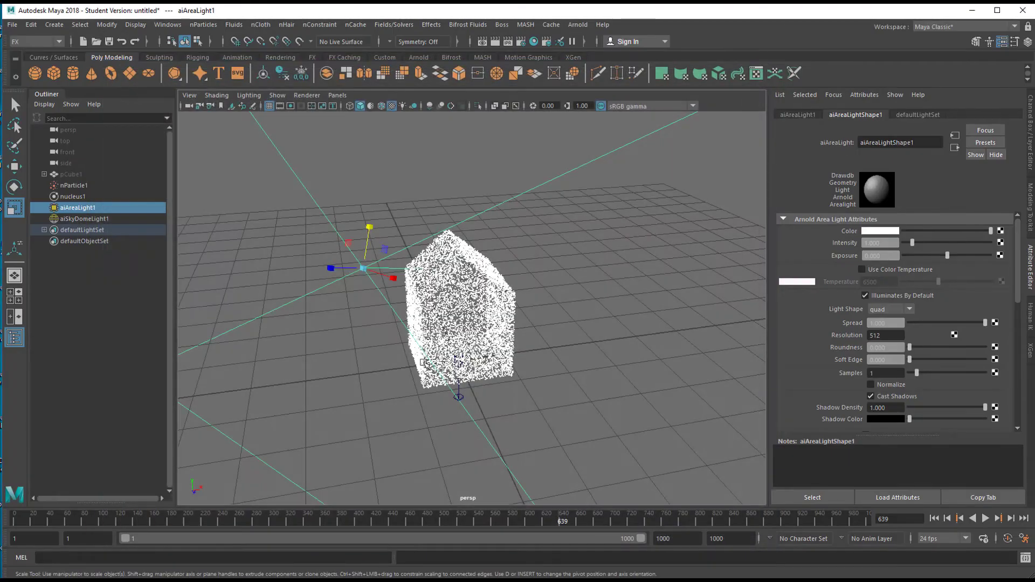
alt+drag(403, 387, 609, 367)
scroll(392, 380, up, 3)
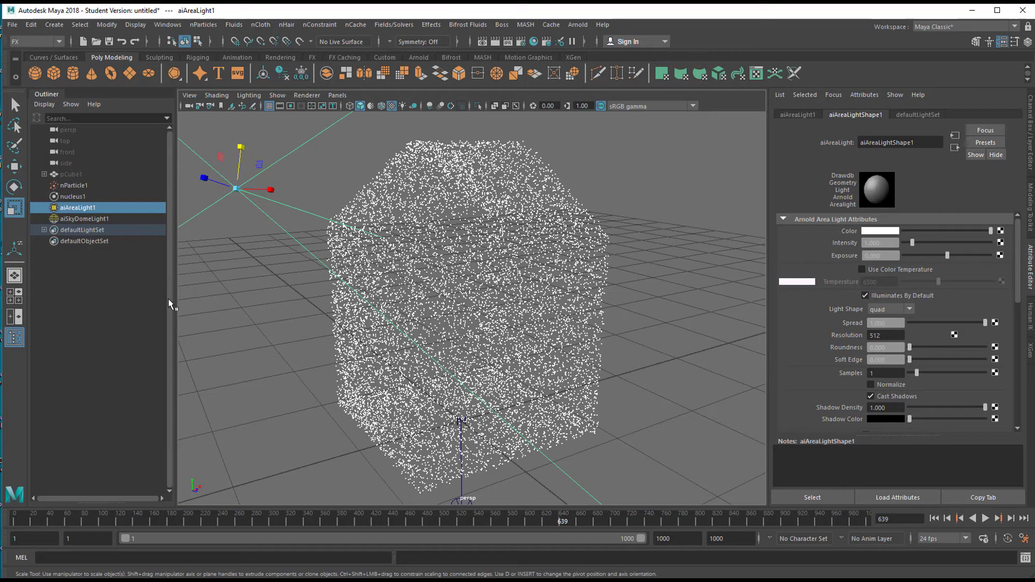
Switch nParticle1's Particle Render Type to Blobby Surface and preview it in Arnold.
click(81, 188)
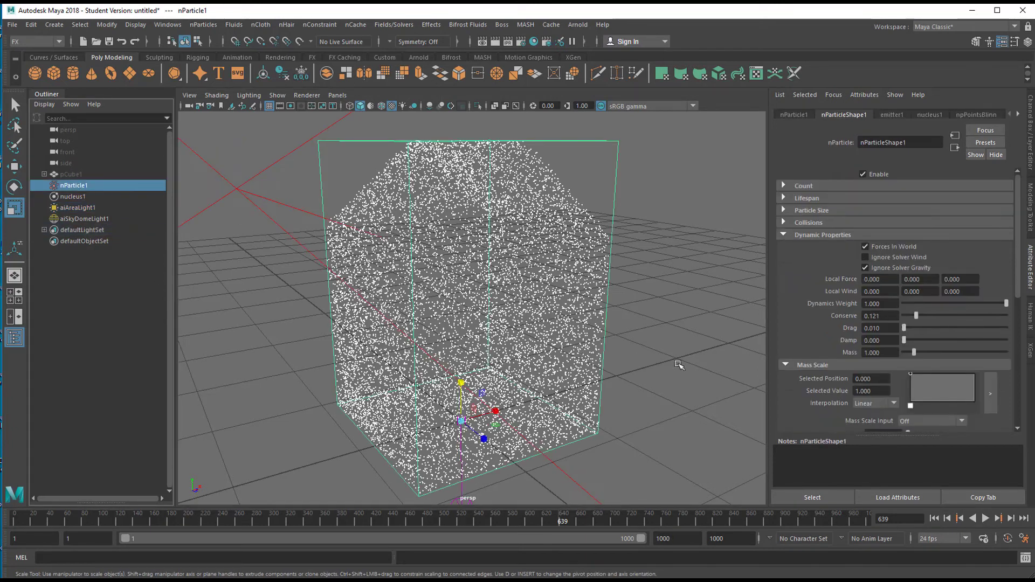
click(783, 236)
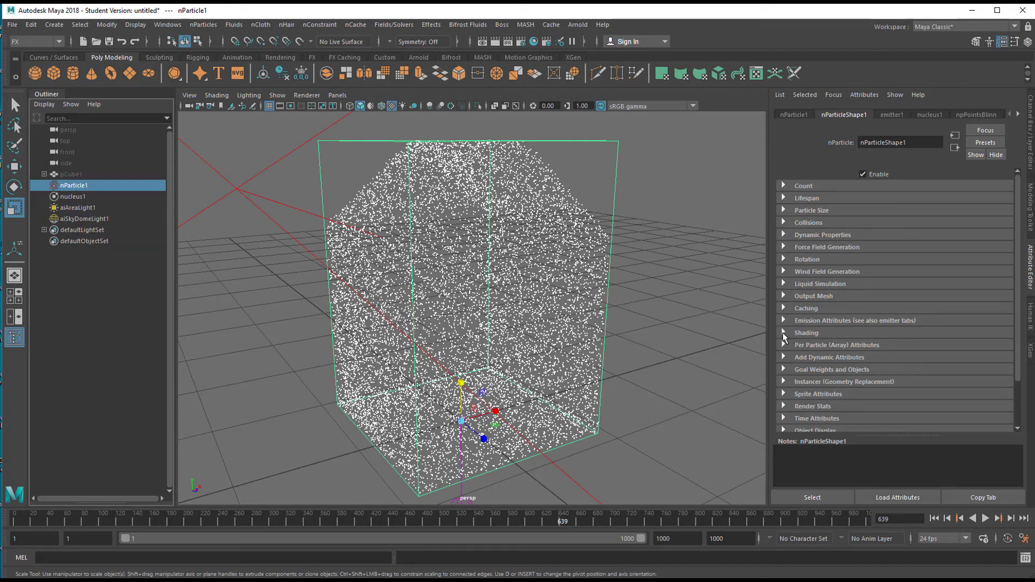
click(784, 333)
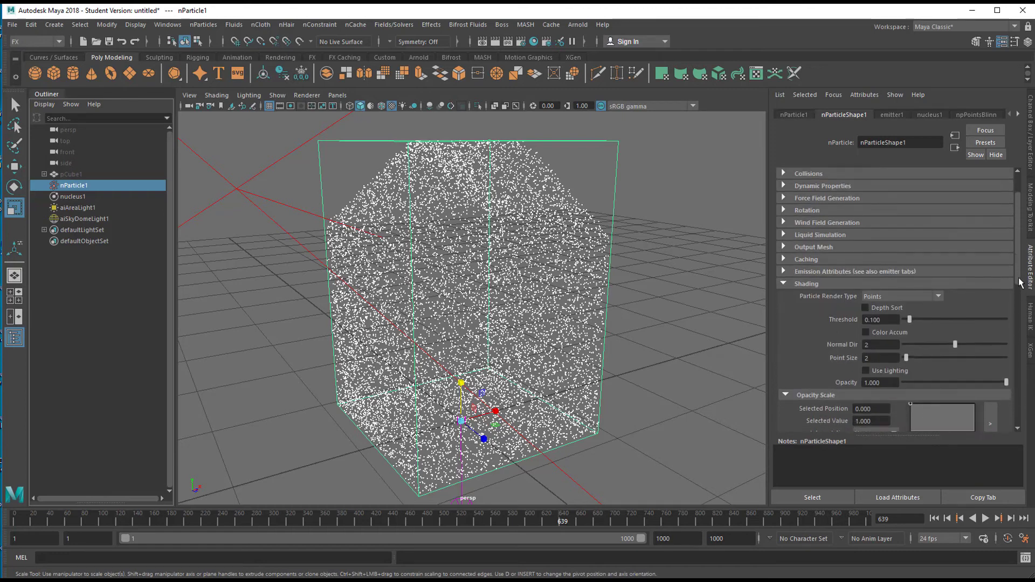
scroll(919, 269, down, 3)
click(938, 266)
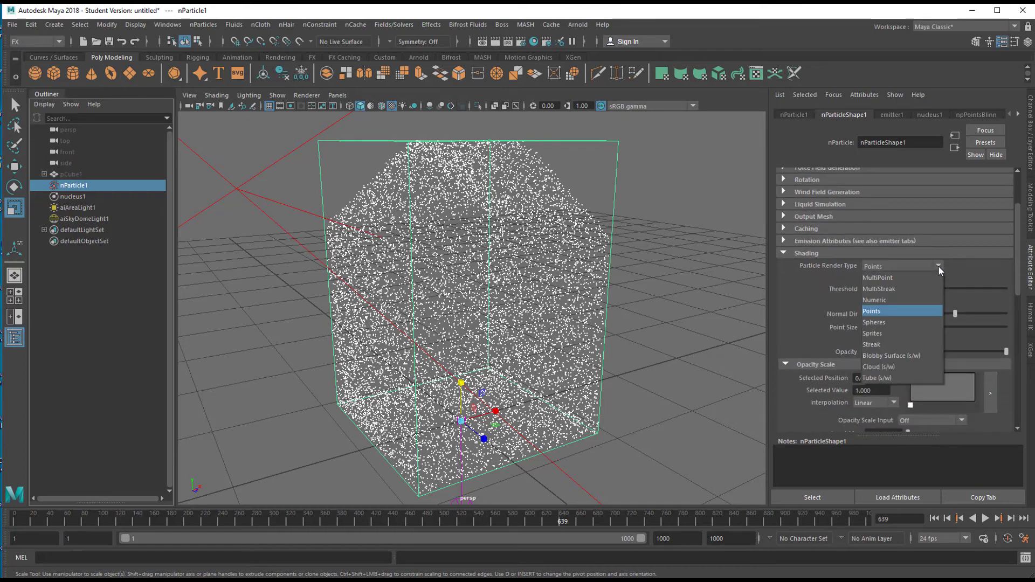
click(923, 355)
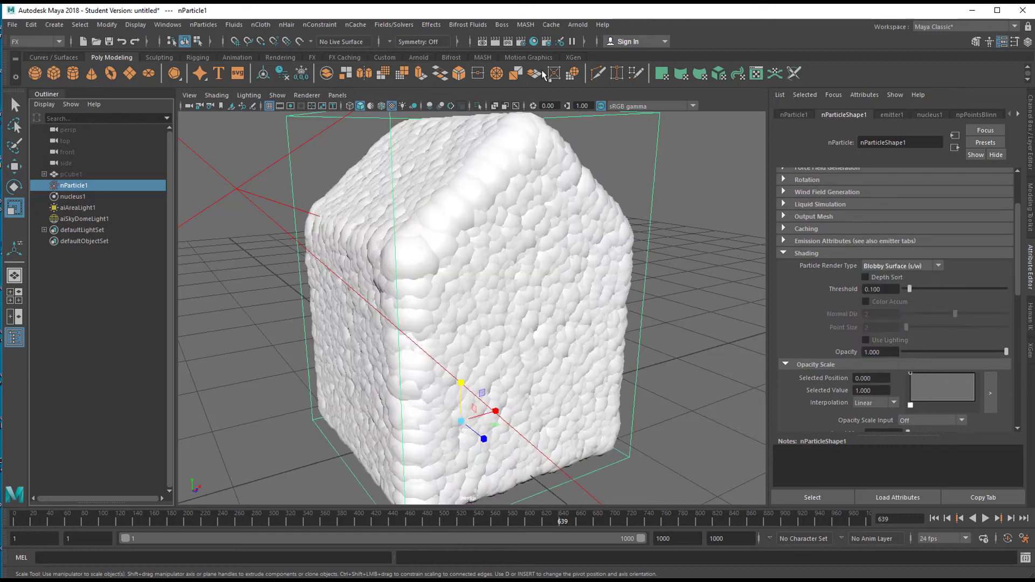
click(578, 25)
click(578, 54)
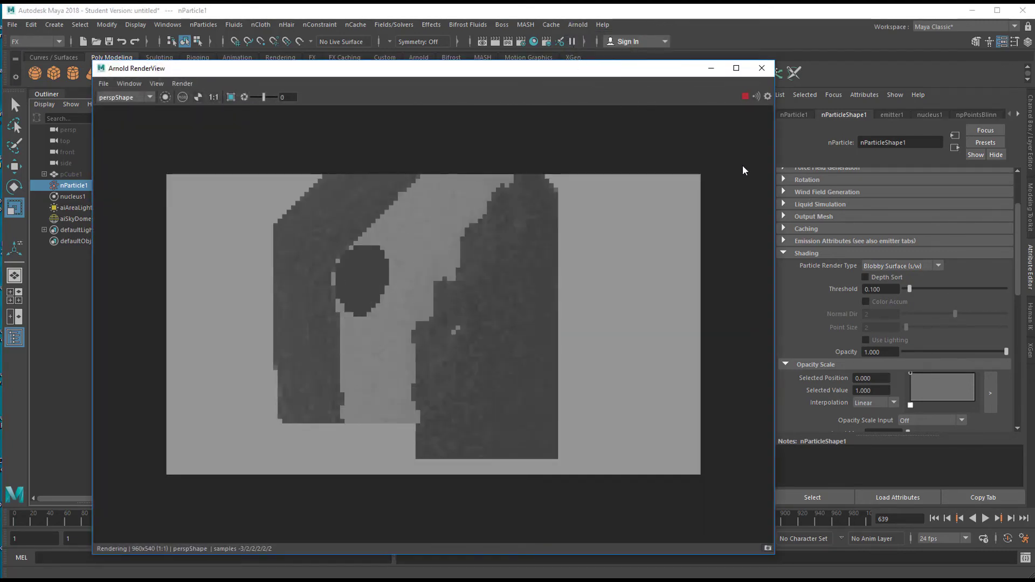
click(760, 71)
Try MultiPoint with a lower Multi Count, then set the render type back to Points.
click(937, 265)
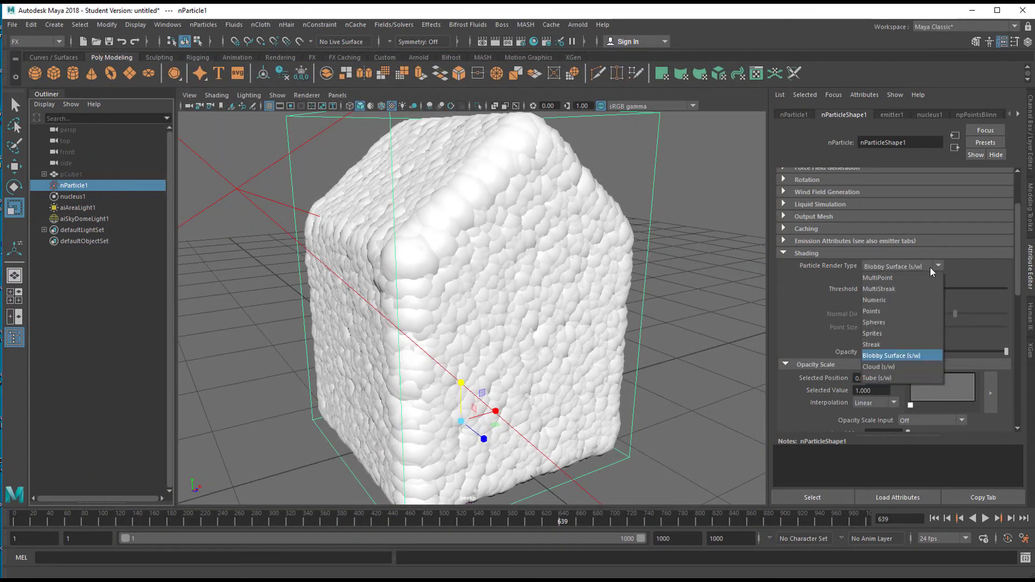
click(904, 278)
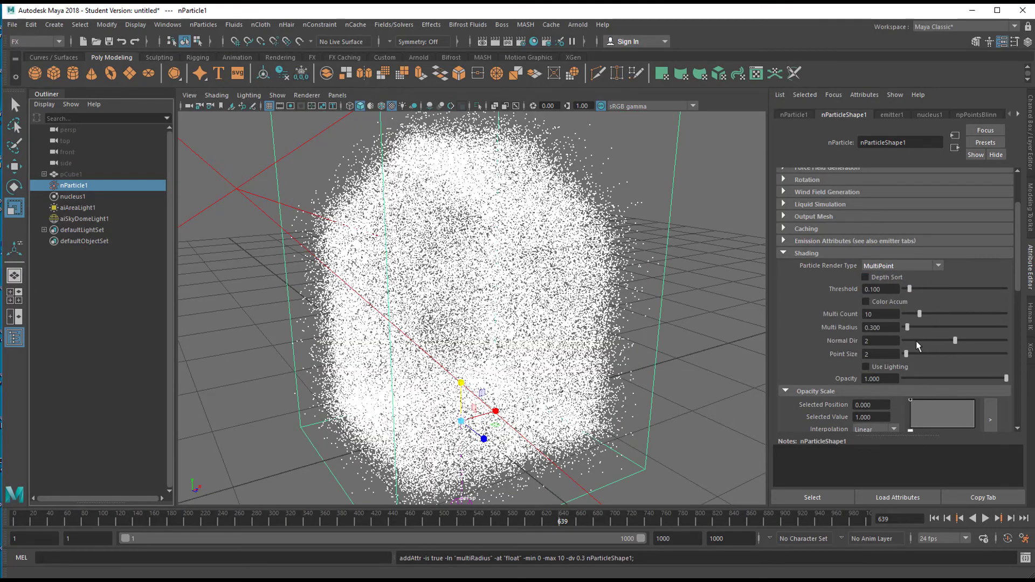
drag(920, 314, 901, 311)
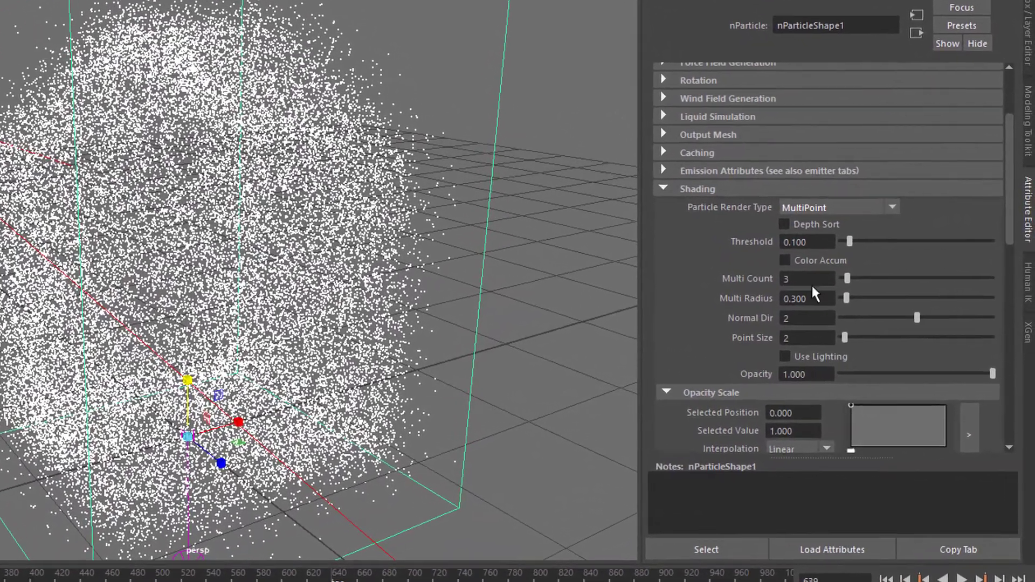
click(879, 208)
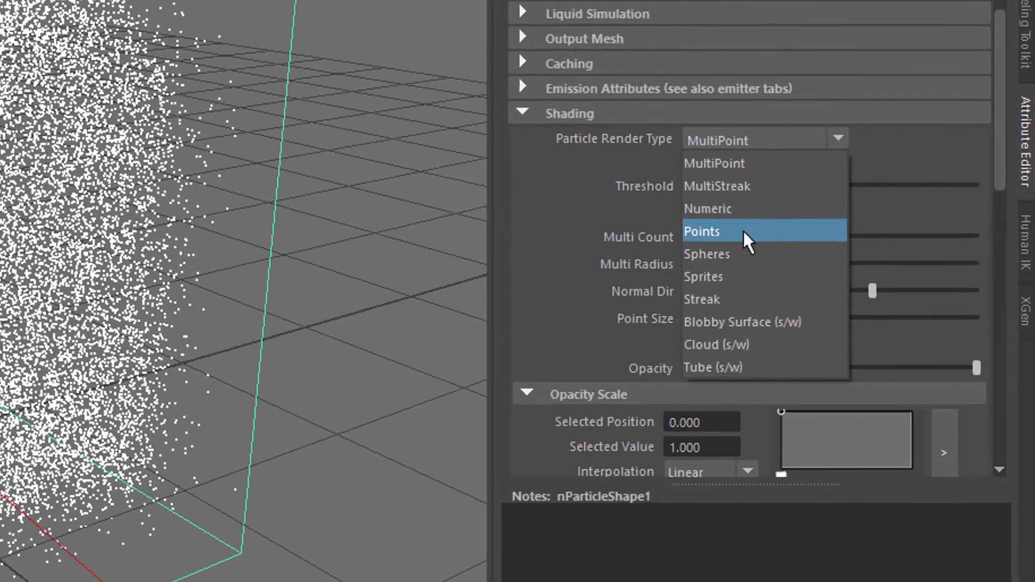
click(764, 248)
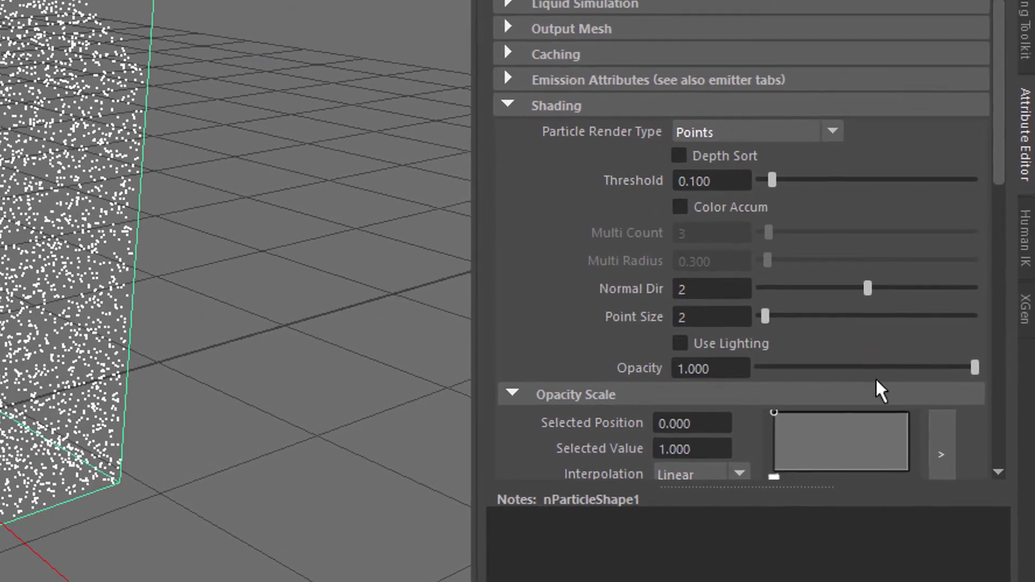
drag(1002, 159, 1001, 270)
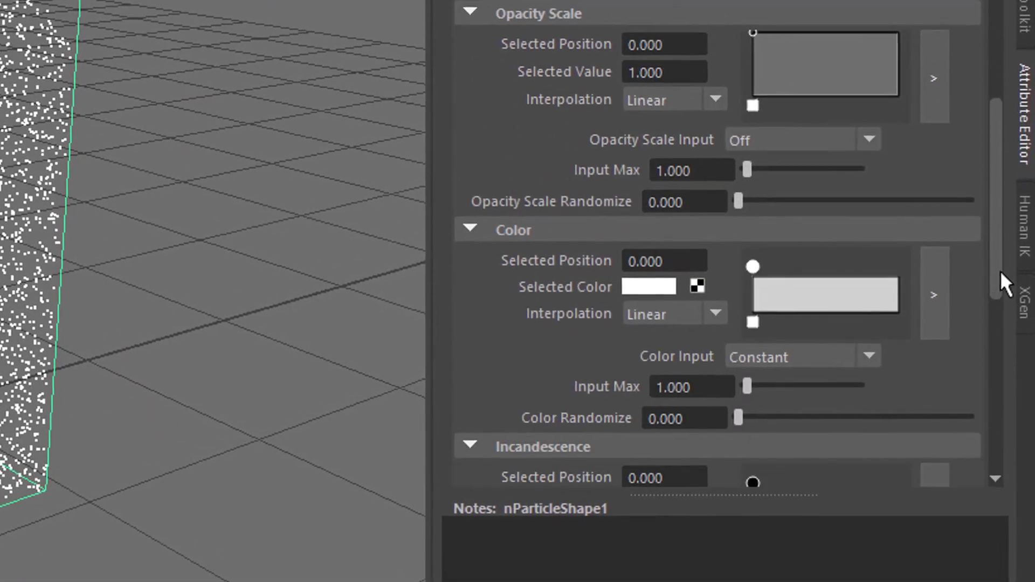
Reposition a marker on nParticleShape1's Color ramp and set the left marker to red.
mouse_move(753, 267)
mouse_down()
mouse_move(804, 270)
mouse_move(735, 282)
mouse_move(788, 266)
mouse_move(708, 269)
mouse_move(896, 264)
mouse_up()
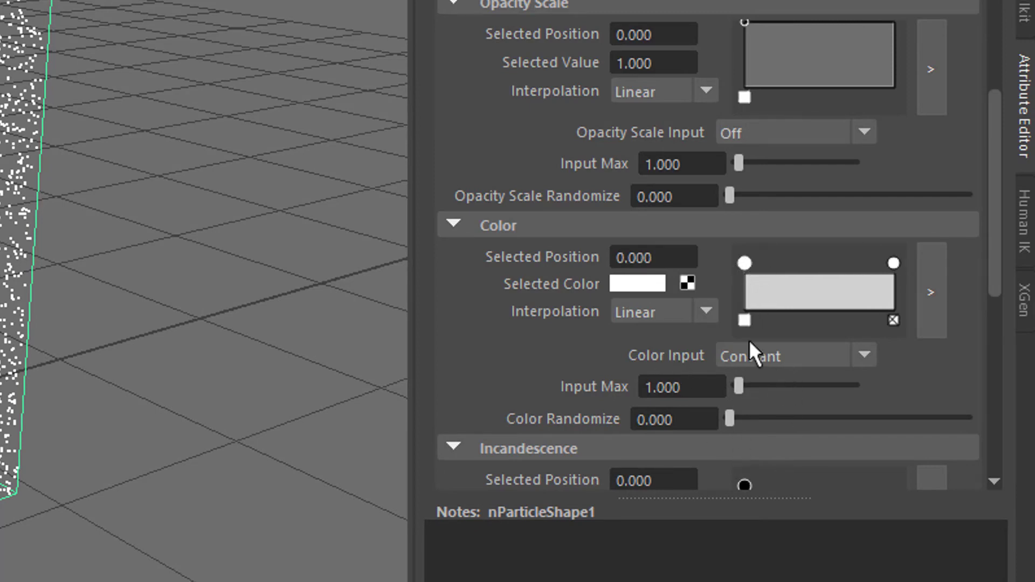
click(643, 280)
drag(825, 319, 888, 324)
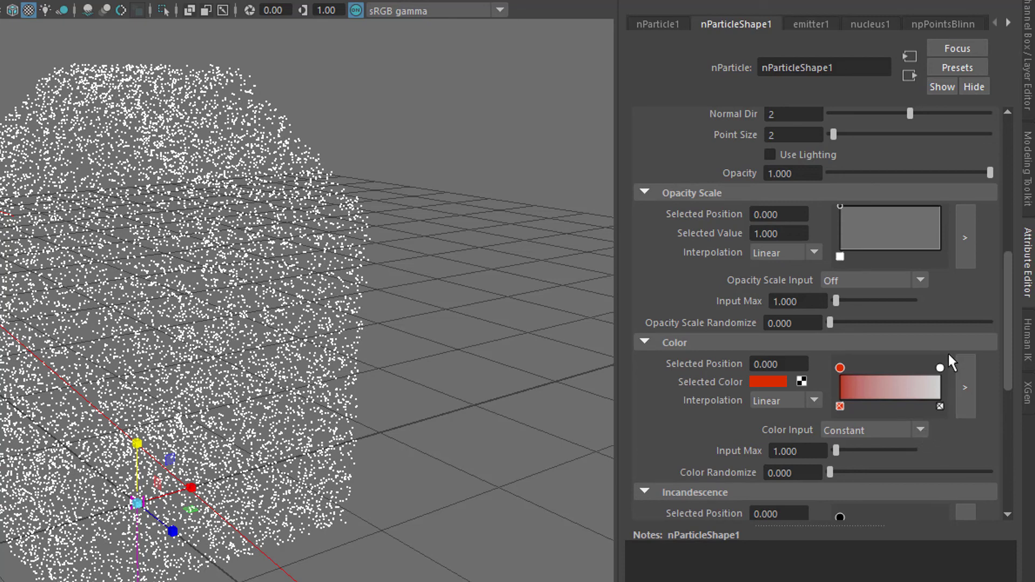
Switch the ramp's Color Input to Age, then tumble closer to check the red-and-white house.
click(916, 430)
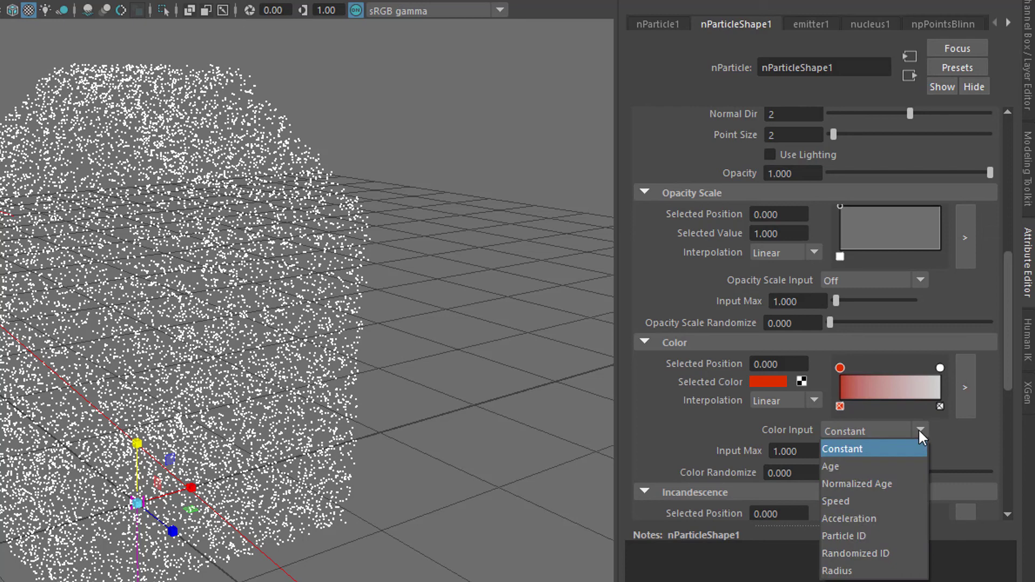
click(890, 467)
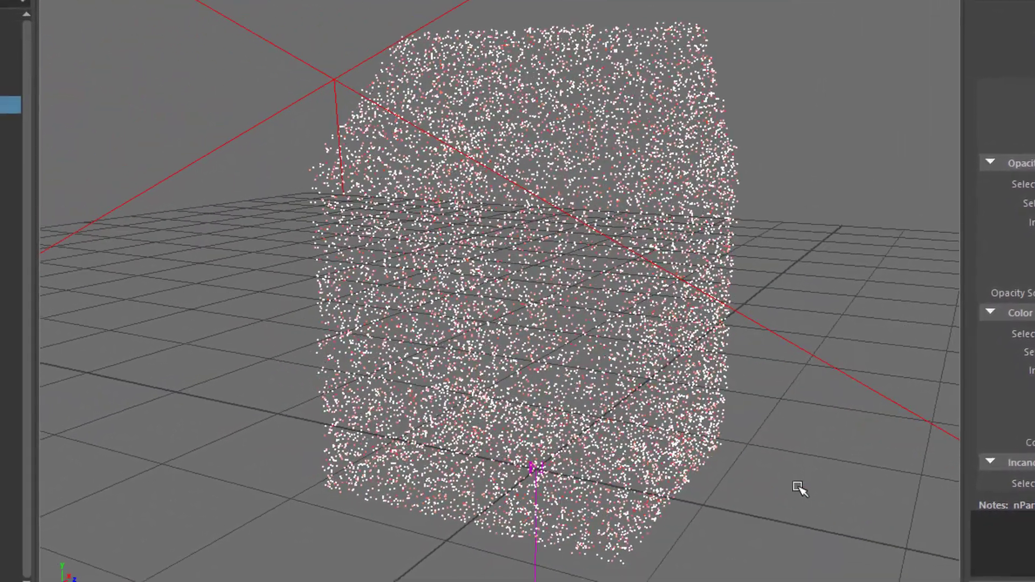
alt+drag(800, 489, 533, 491)
alt+right_drag(560, 488, 791, 533)
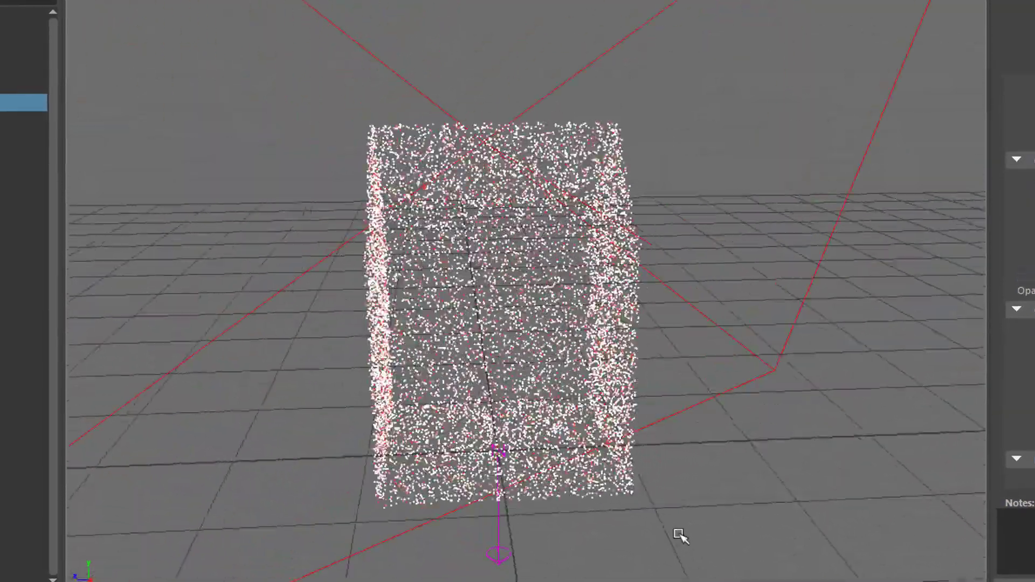